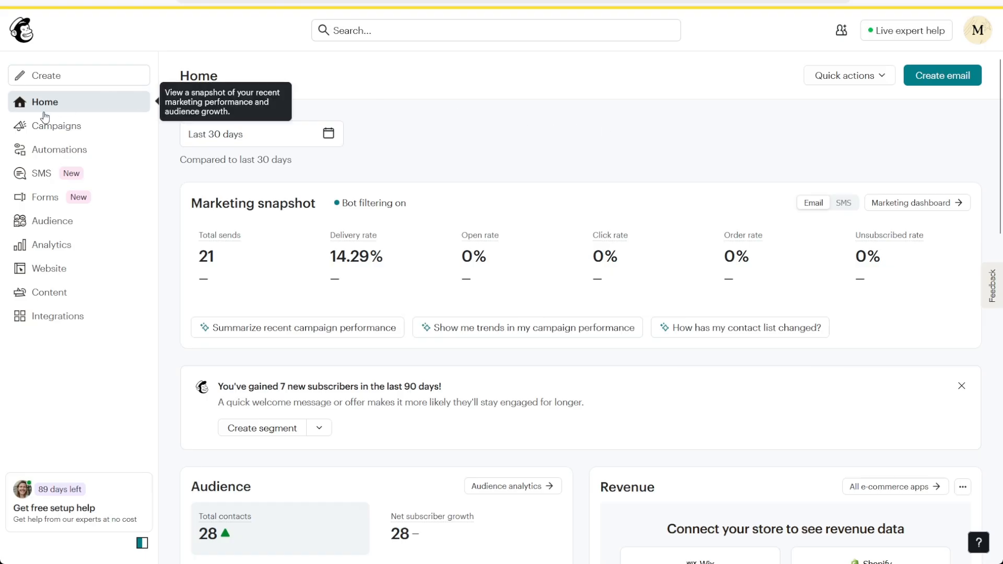
# Step: Open the audience's Contacts page and scroll through its 28 contacts and their tags
pyautogui.click(83, 226)
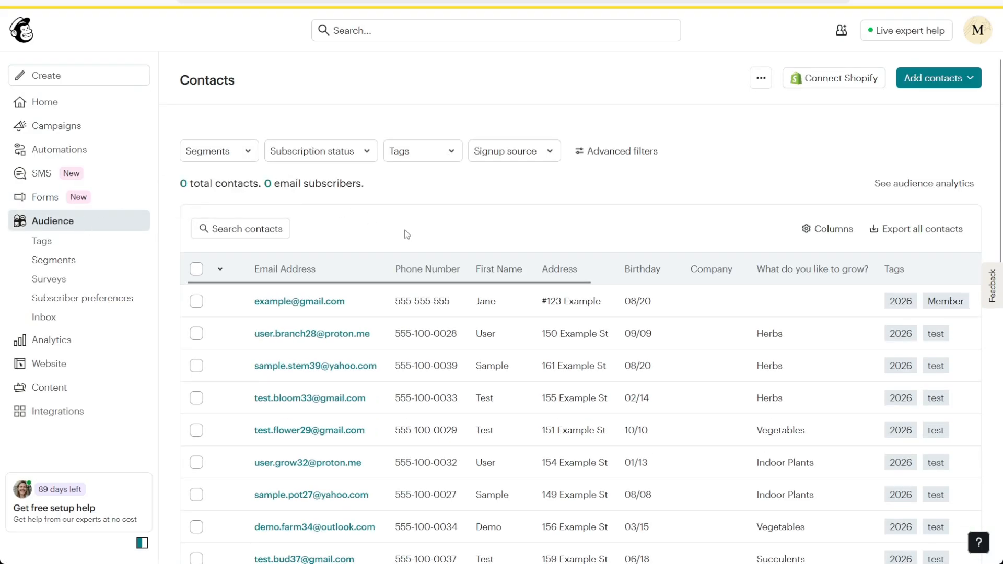
pyautogui.scroll(-8, 406, 233)
pyautogui.scroll(6, 406, 230)
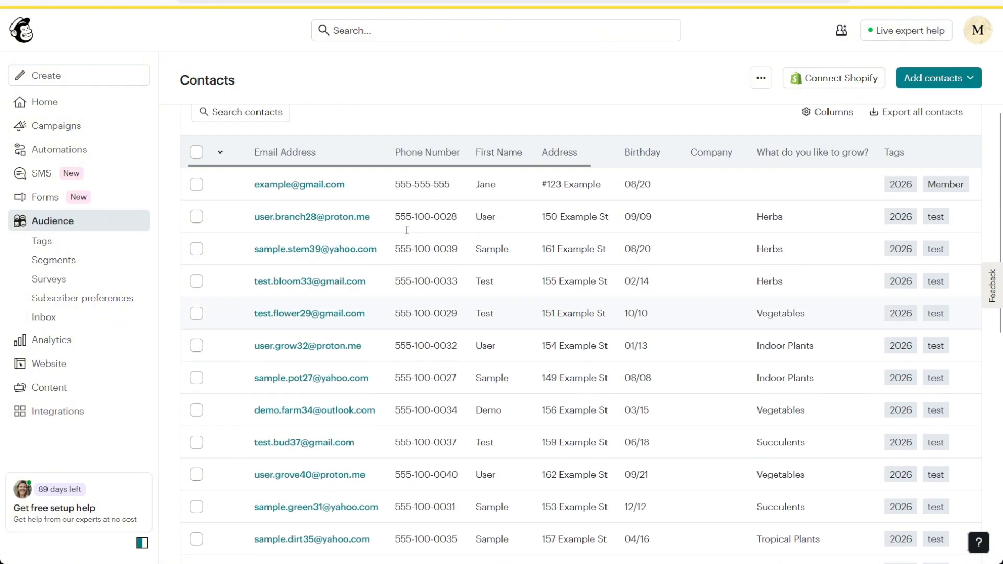
pyautogui.scroll(3, 407, 230)
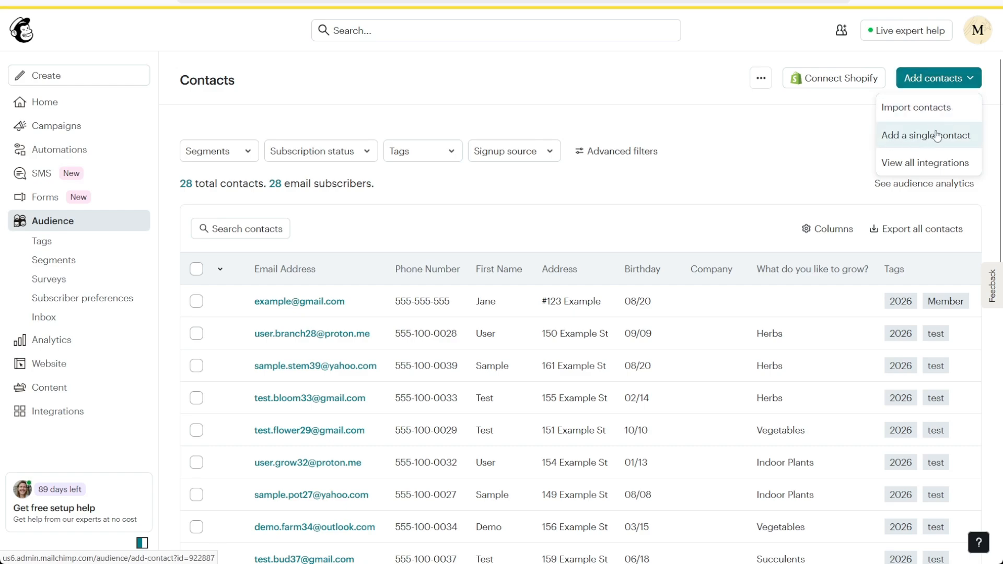
# Step: Start a single contact with the contact's e-mail, email permission, and first and last name
pyautogui.click(937, 136)
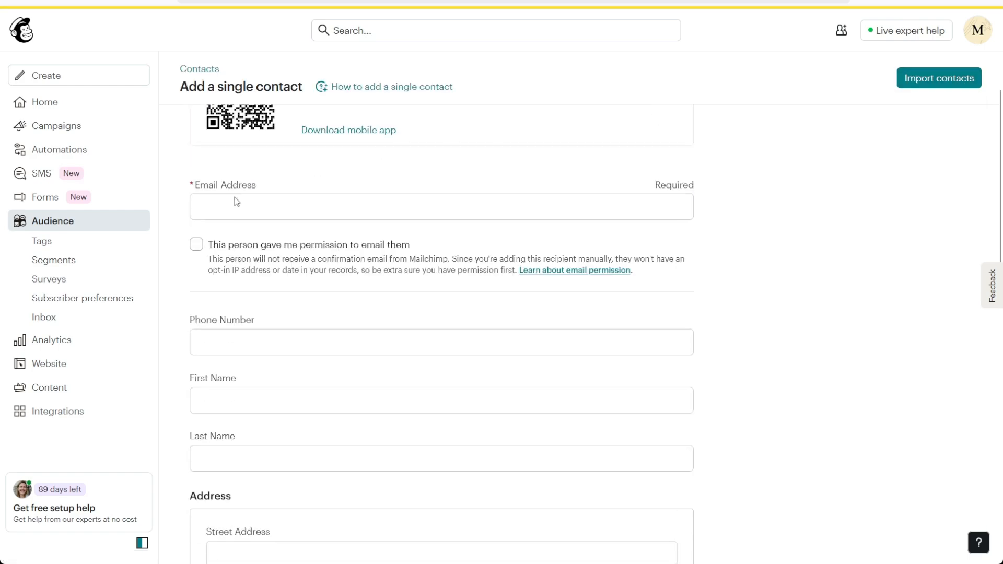
pyautogui.click(230, 201)
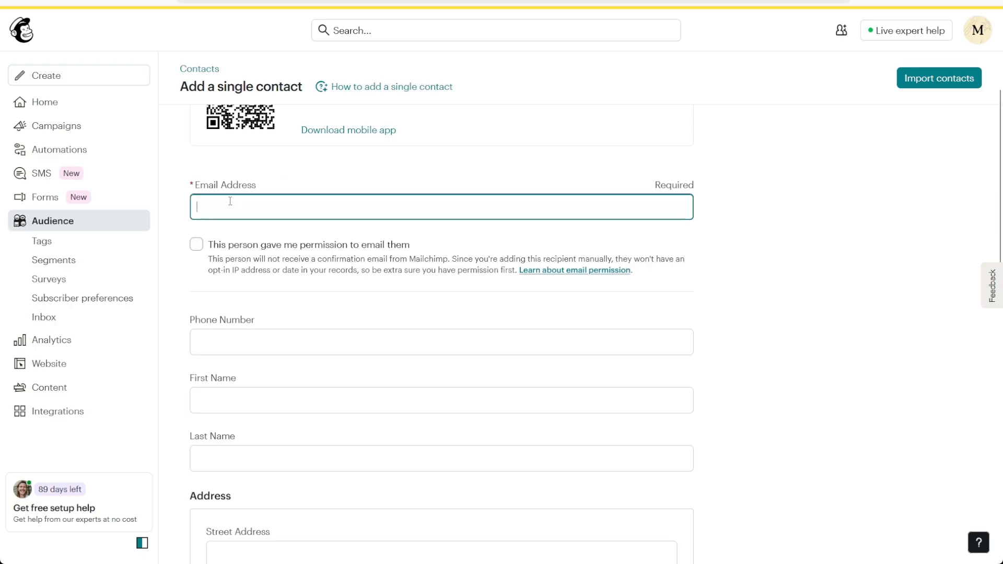
pyautogui.write('example@gmail.com')
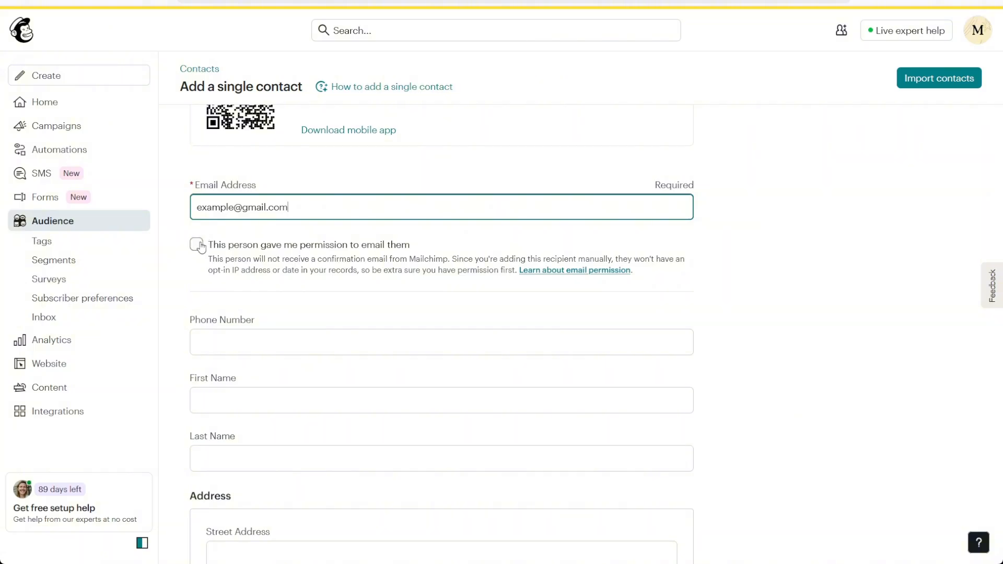
pyautogui.click(198, 245)
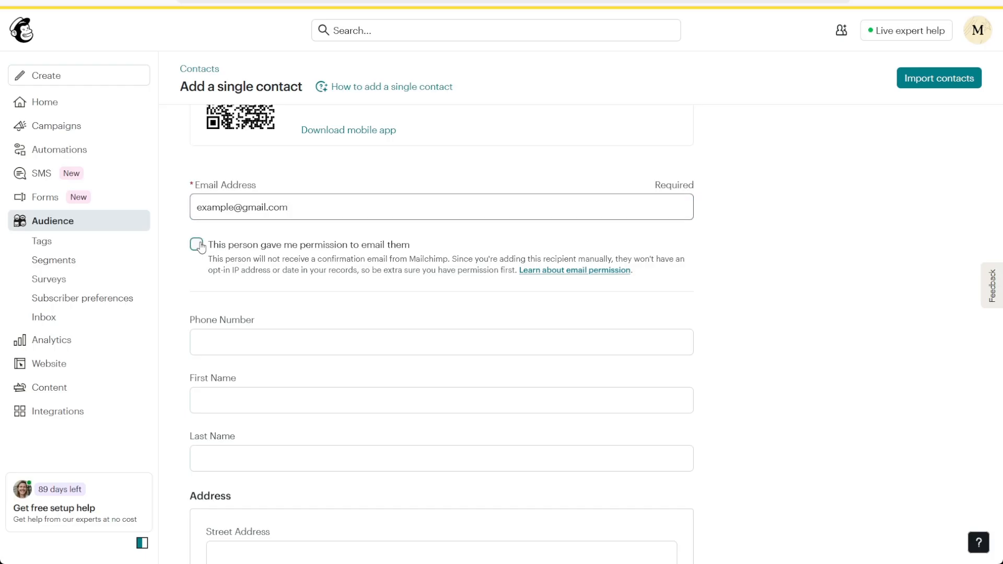
pyautogui.click(267, 338)
pyautogui.scroll(-2, 270, 316)
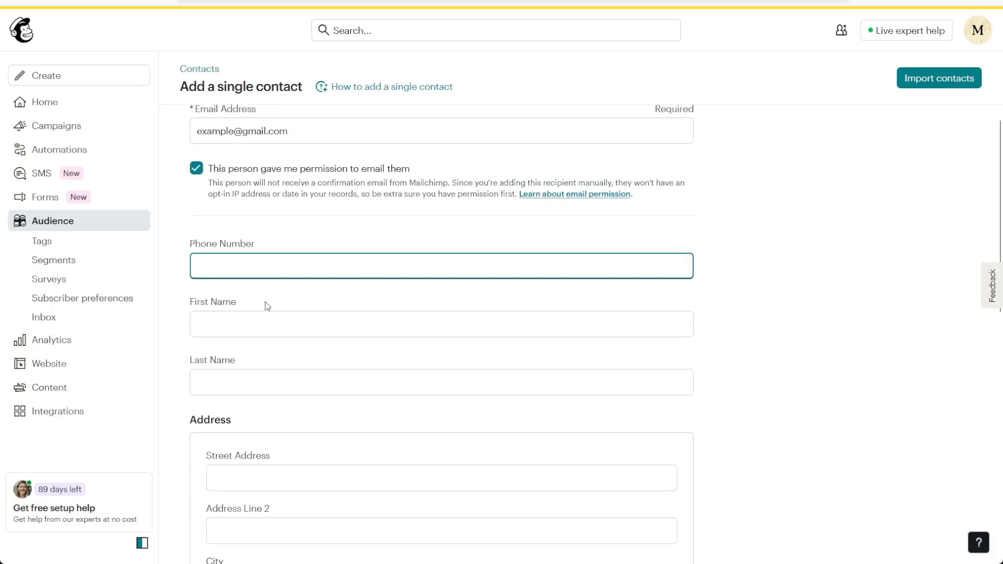
pyautogui.click(249, 328)
pyautogui.write('Jane')
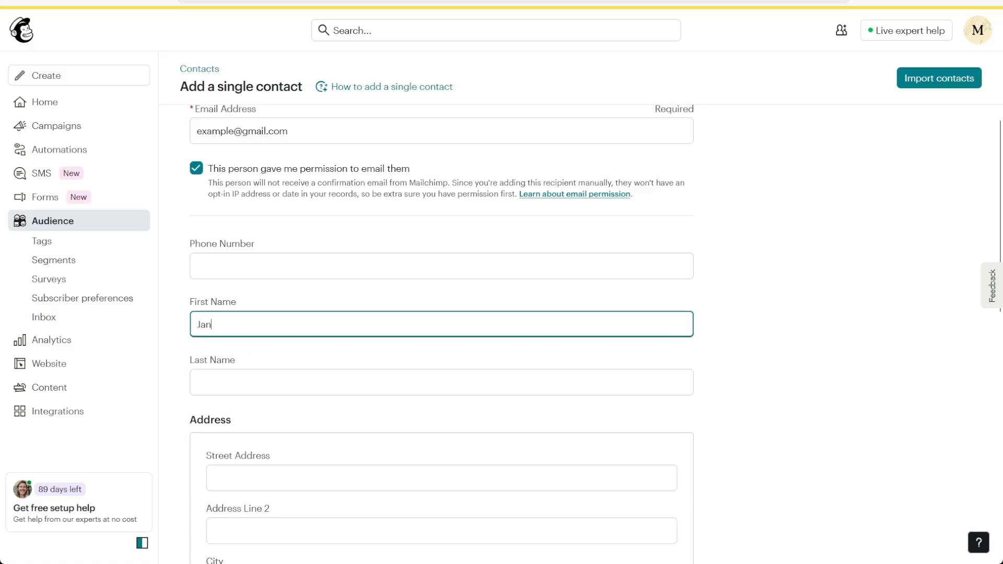
pyautogui.press('Tab')
pyautogui.write('Doe')
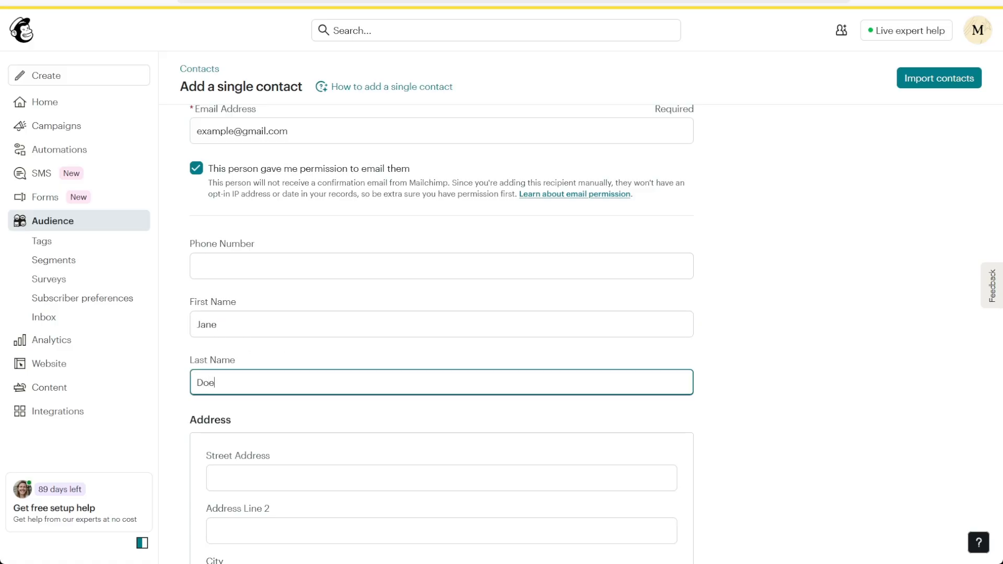
# Step: Fill in the contact's street address, city, state and postal code
pyautogui.scroll(-5, 369, 306)
pyautogui.click(318, 249)
pyautogui.write('123 ')
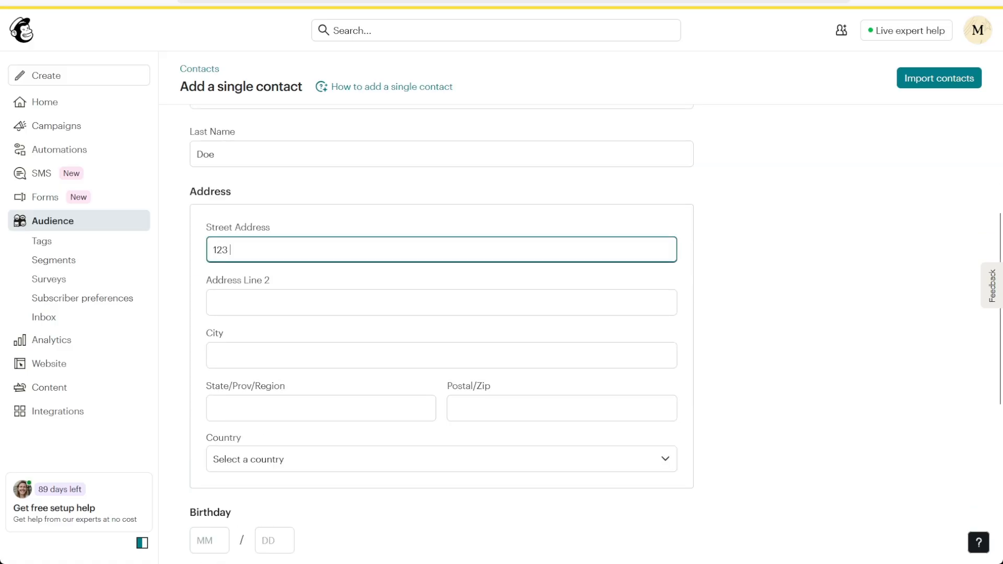
pyautogui.write('Street')
pyautogui.press('Tab')
pyautogui.press('Tab')
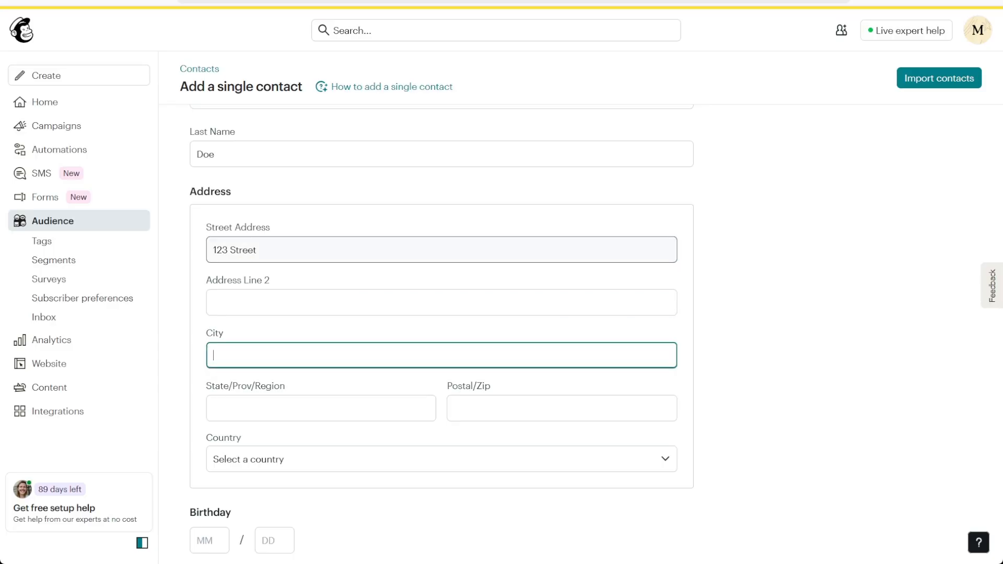
pyautogui.write('Downey')
pyautogui.press('Tab')
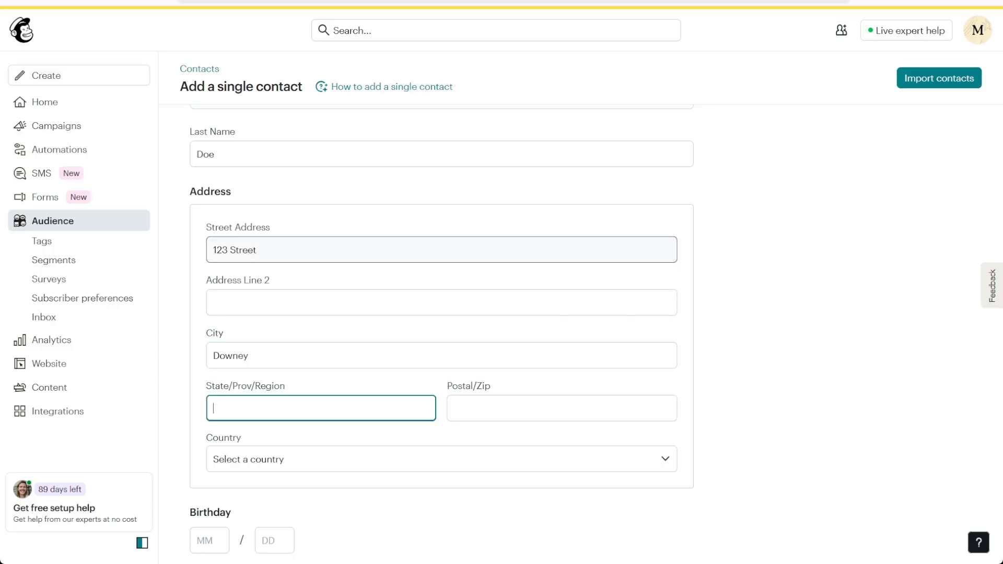
pyautogui.write('California')
pyautogui.press('Tab')
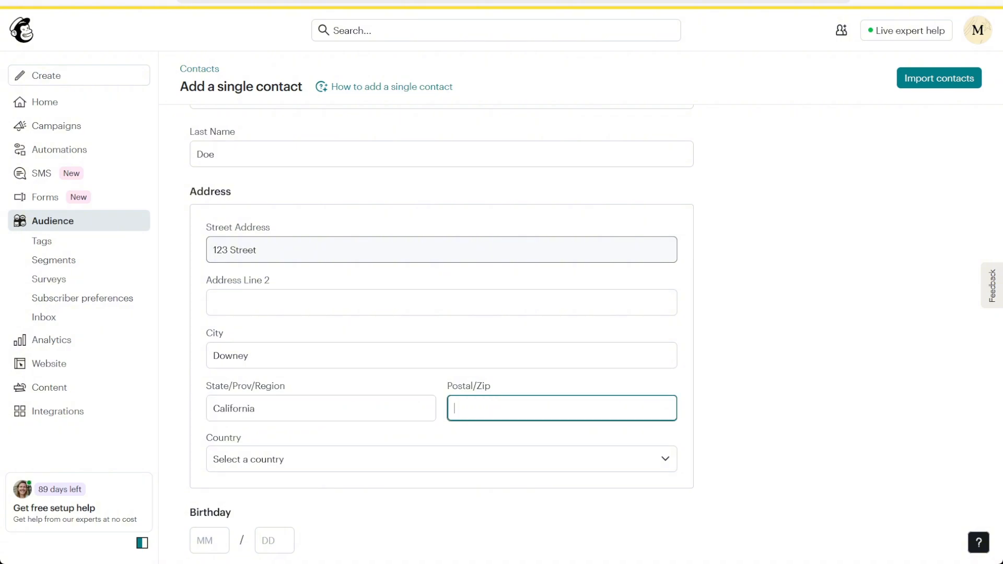
pyautogui.write('12312283')
# Step: Set the contact's country to USA and birthday to 08/20
pyautogui.click(246, 459)
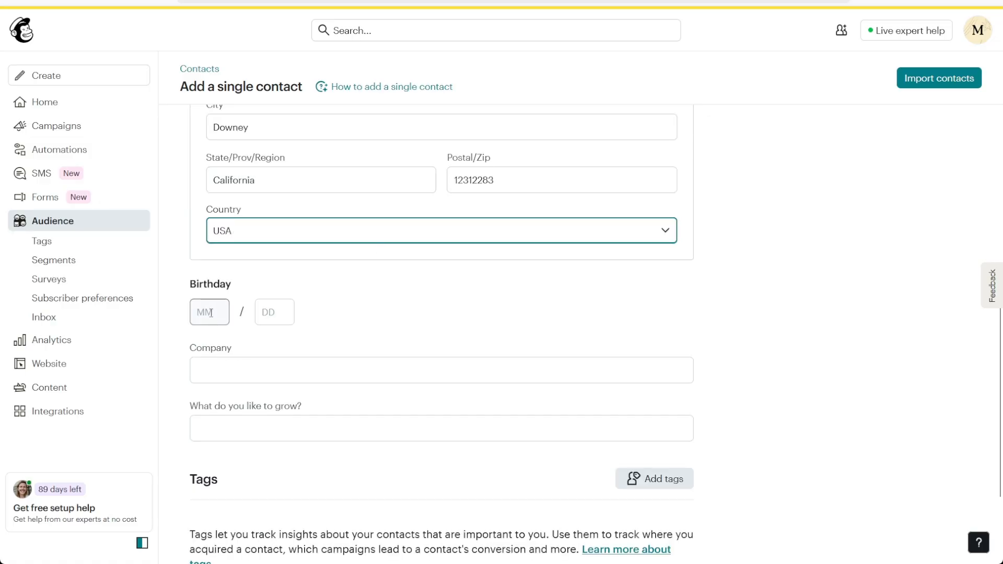
pyautogui.click(211, 313)
pyautogui.write('08')
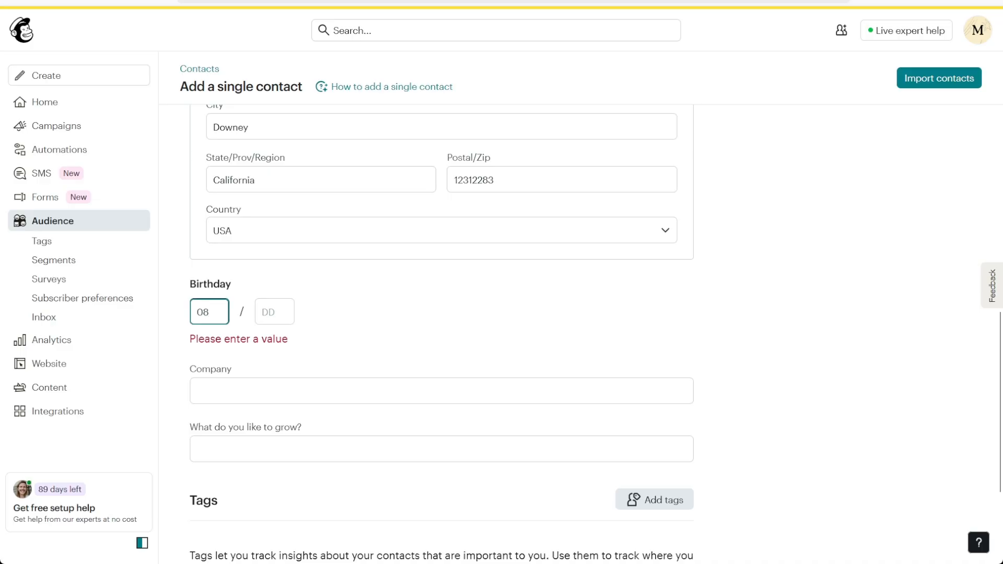
pyautogui.click(288, 315)
pyautogui.write('20')
pyautogui.click(255, 327)
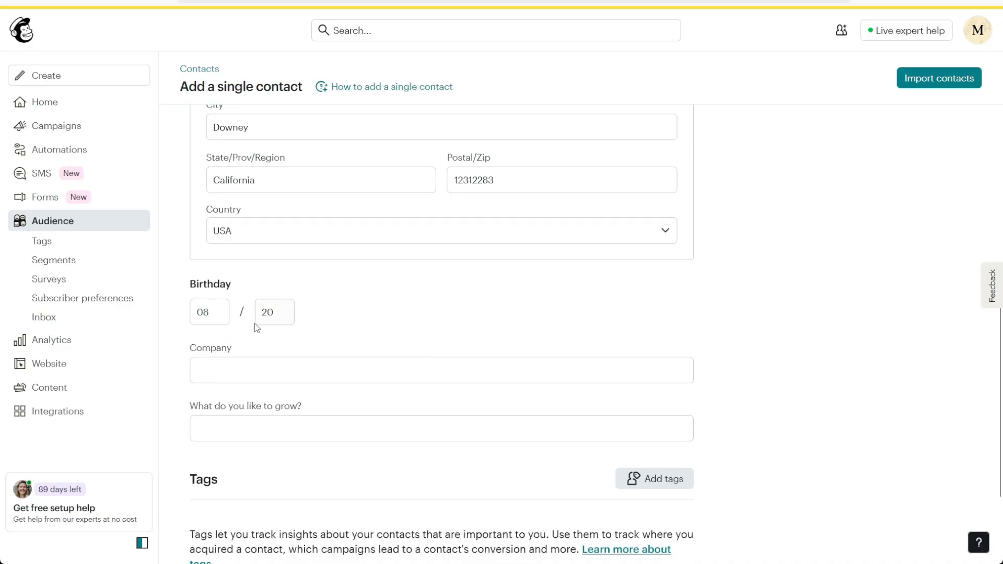
# Step: Add the new contact to the audience
pyautogui.scroll(-3, 244, 309)
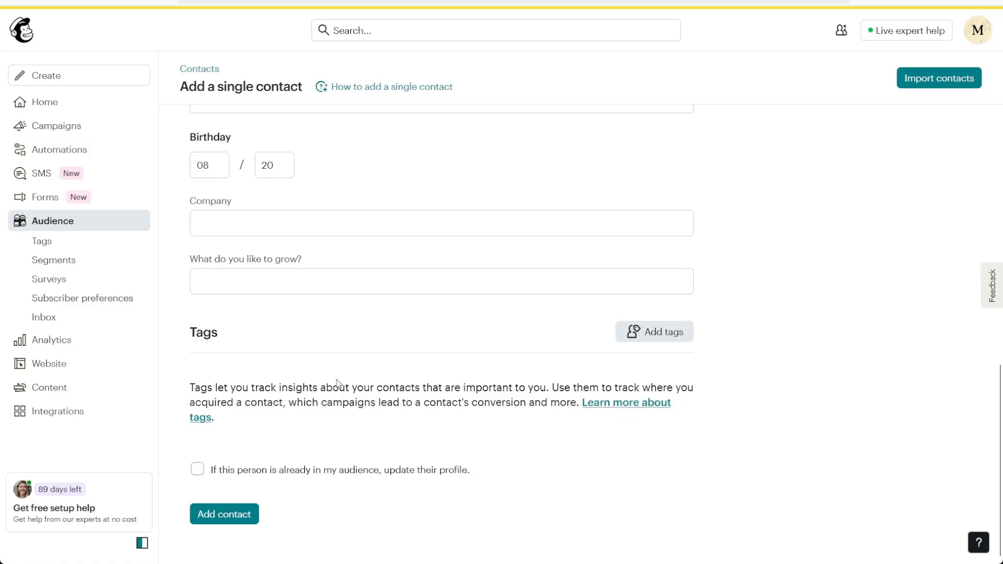
pyautogui.click(219, 514)
pyautogui.scroll(10, 776, 342)
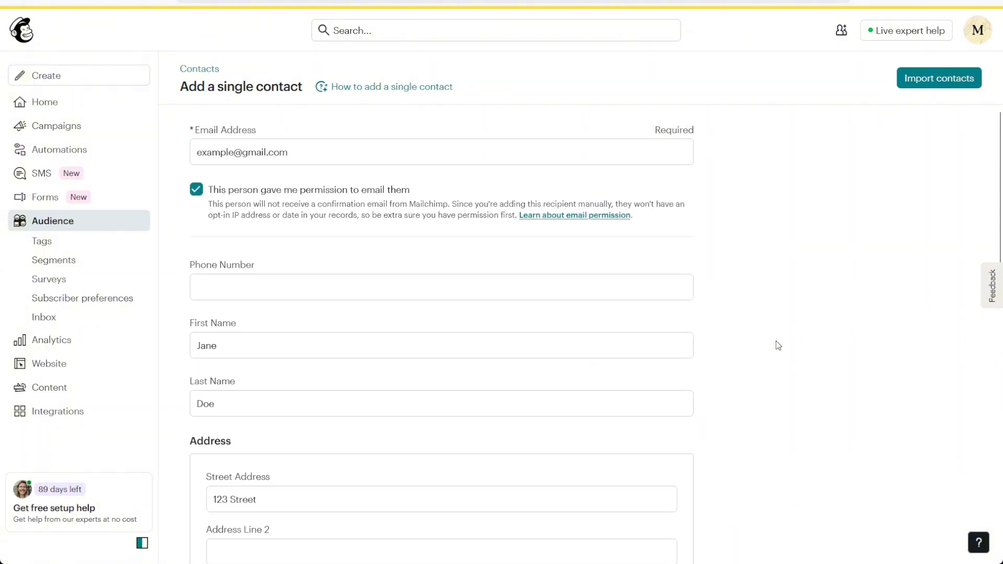
pyautogui.scroll(3, 779, 345)
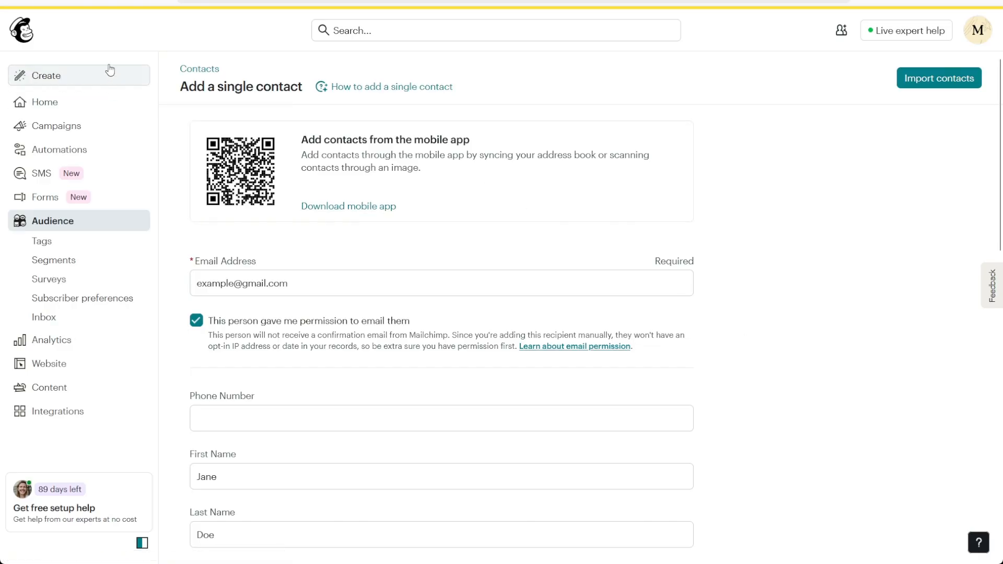
# Step: Create a Regular email with the internal name 'Email Campaign'
pyautogui.click(77, 77)
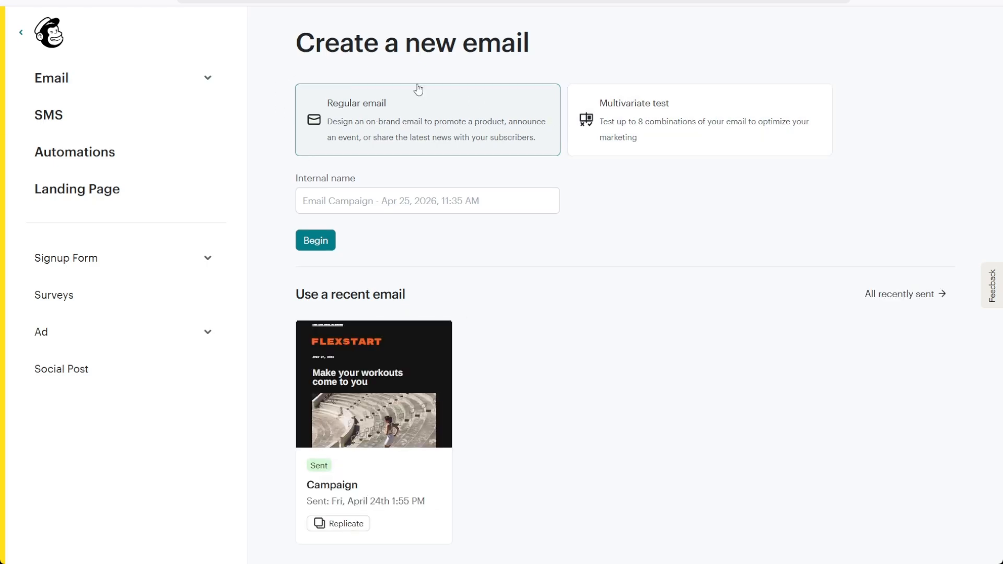
pyautogui.click(208, 80)
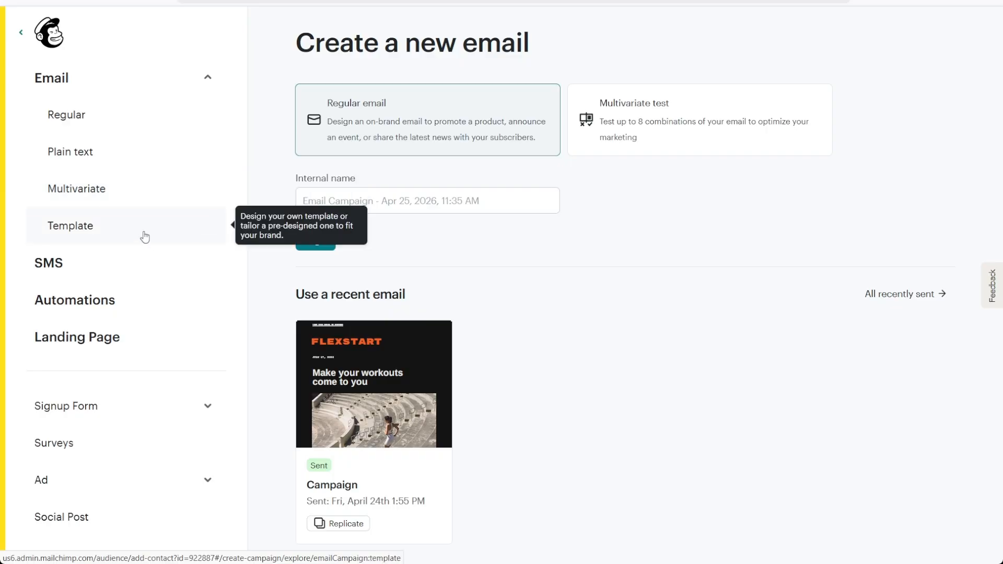
pyautogui.click(129, 112)
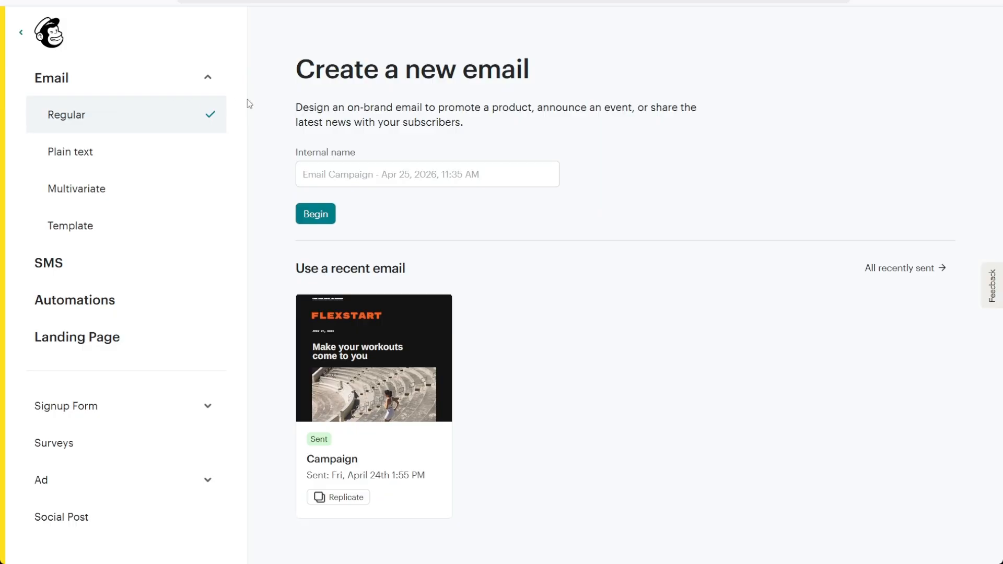
pyautogui.click(374, 172)
pyautogui.write('Ema')
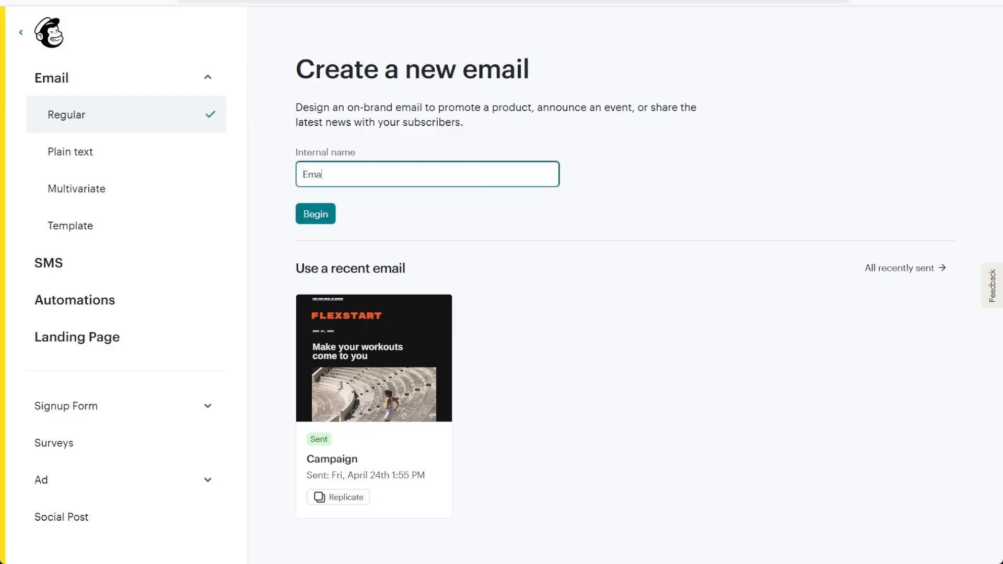
pyautogui.write('il Campaign')
# Step: Begin the Email Campaign draft and browse the All basic layouts template gallery
pyautogui.click(319, 218)
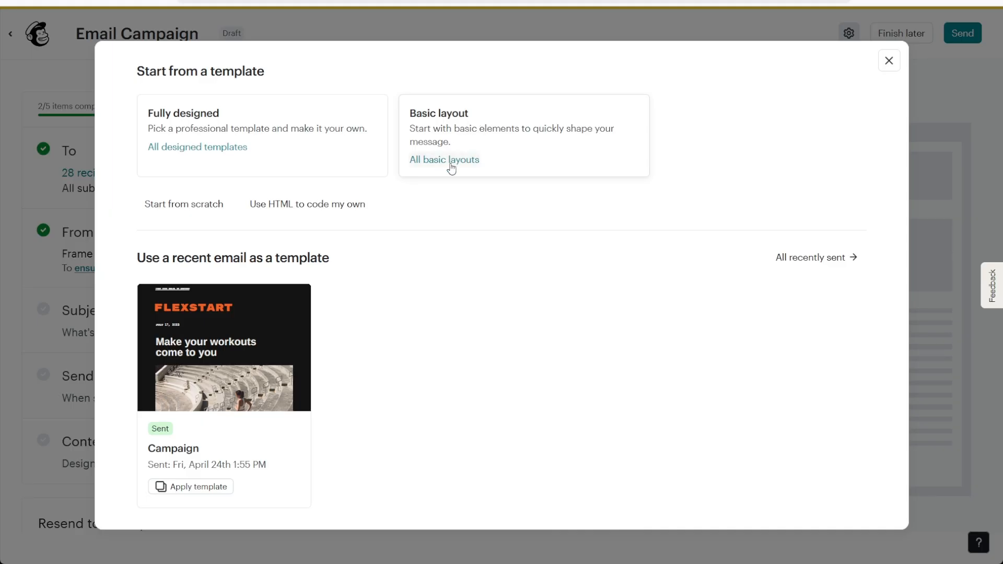
pyautogui.click(453, 140)
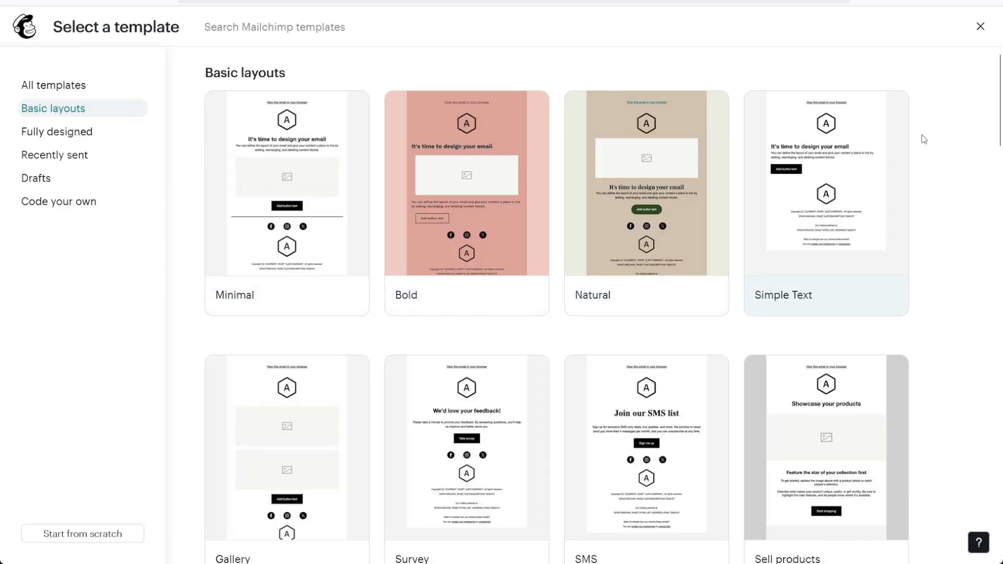
pyautogui.scroll(-3, 919, 139)
pyautogui.scroll(-8, 924, 139)
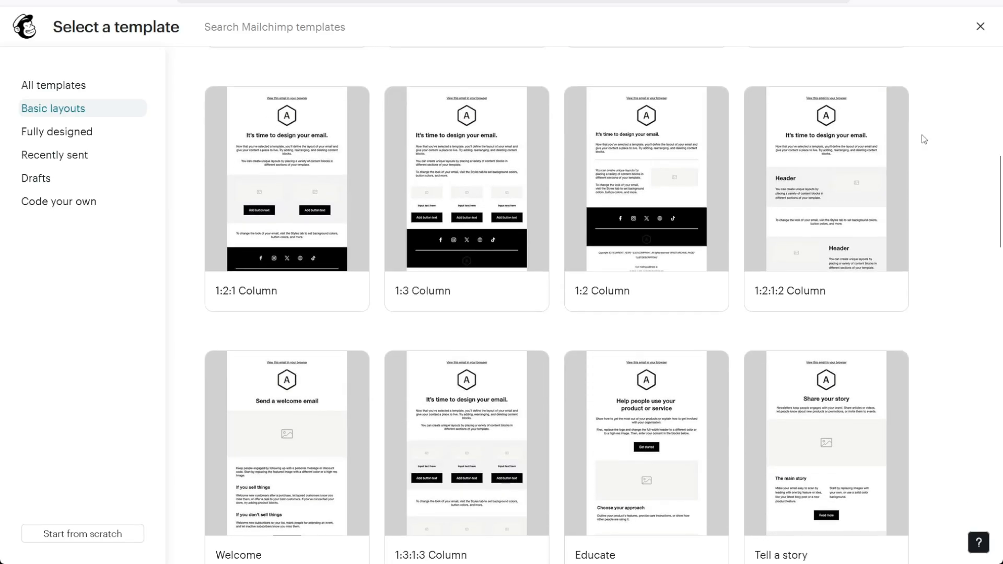
pyautogui.scroll(-4, 922, 139)
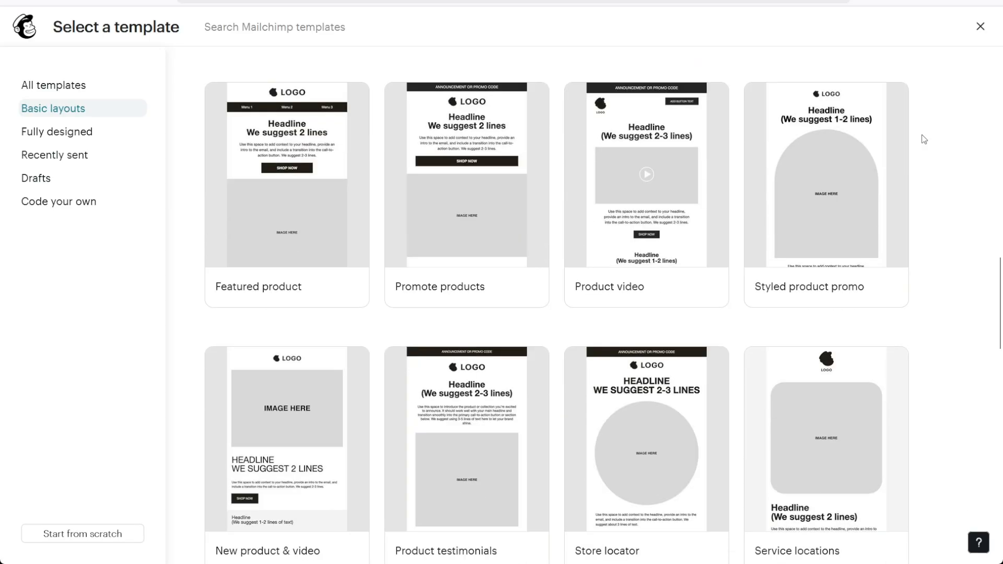
pyautogui.moveTo(762, 182)
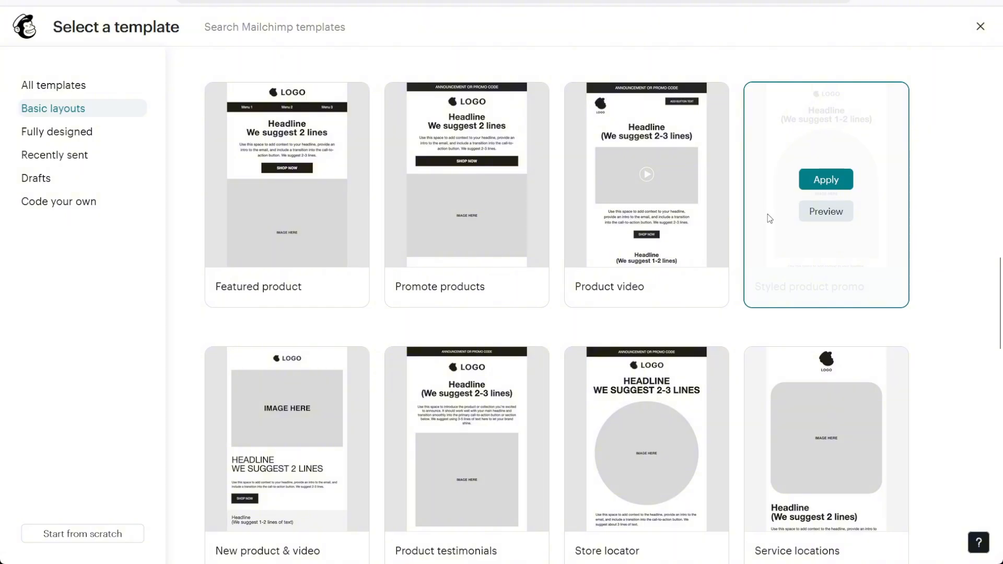
# Step: Apply the Styled product promo template and delete its SHOP NOW button block
pyautogui.click(826, 180)
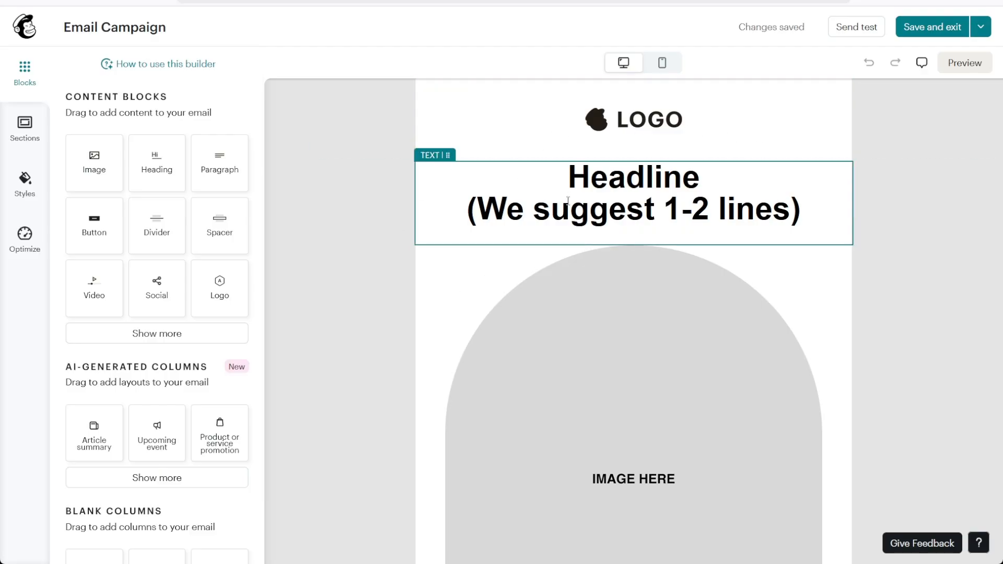
pyautogui.scroll(-6, 568, 201)
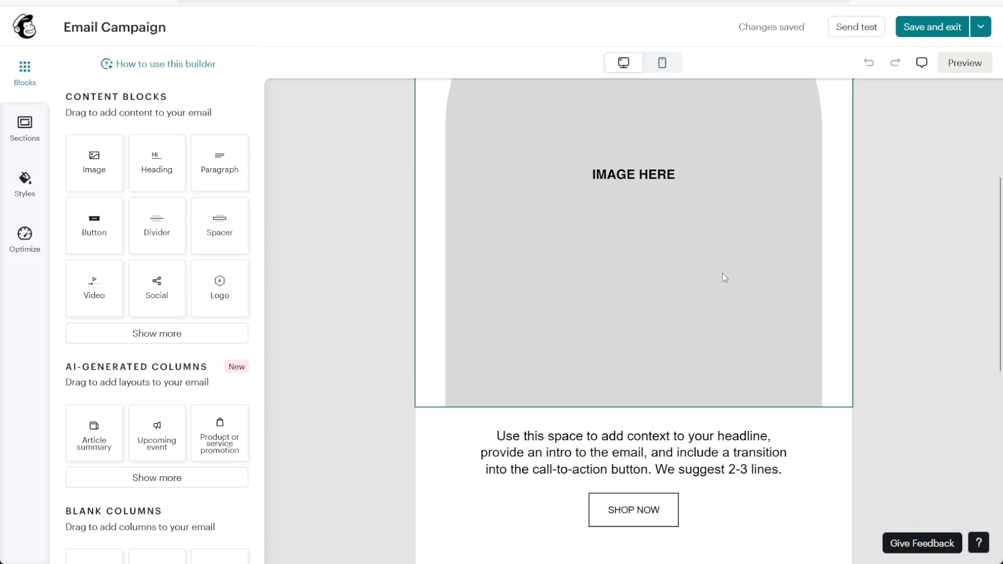
pyautogui.scroll(-3, 724, 278)
pyautogui.click(550, 359)
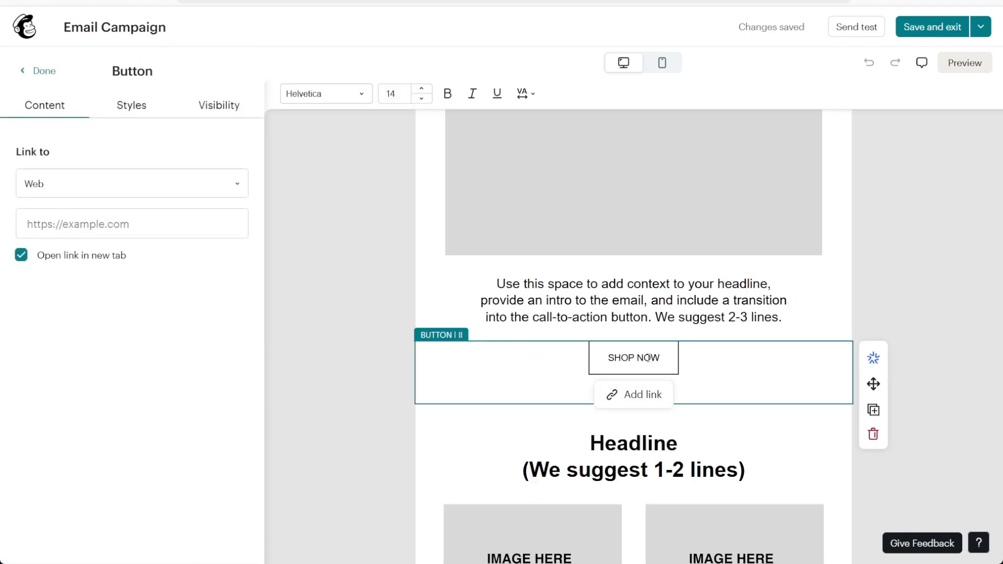
pyautogui.click(872, 435)
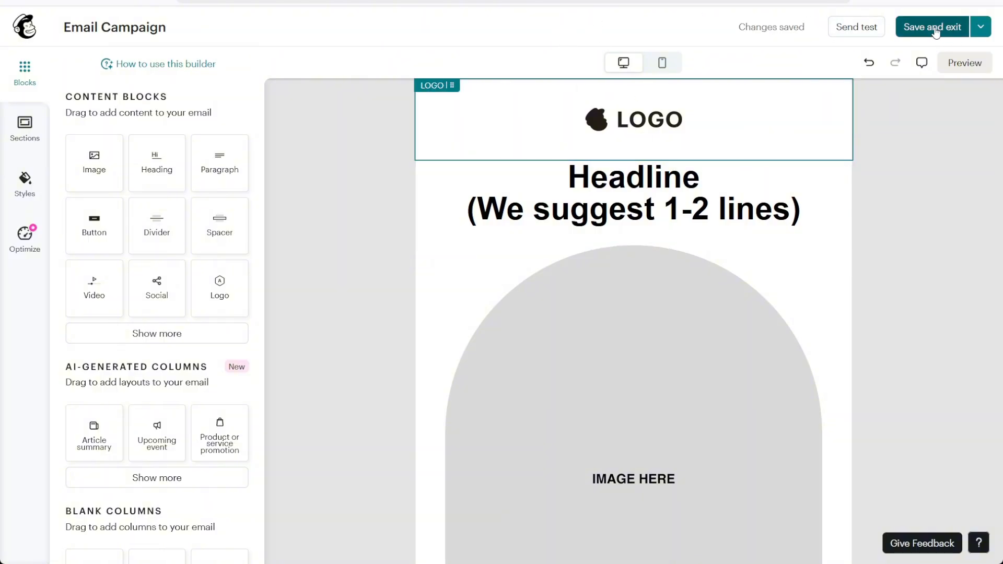
# Step: Save and exit the design, then expand Pasted Contacts in the To section's Send to list
pyautogui.click(935, 33)
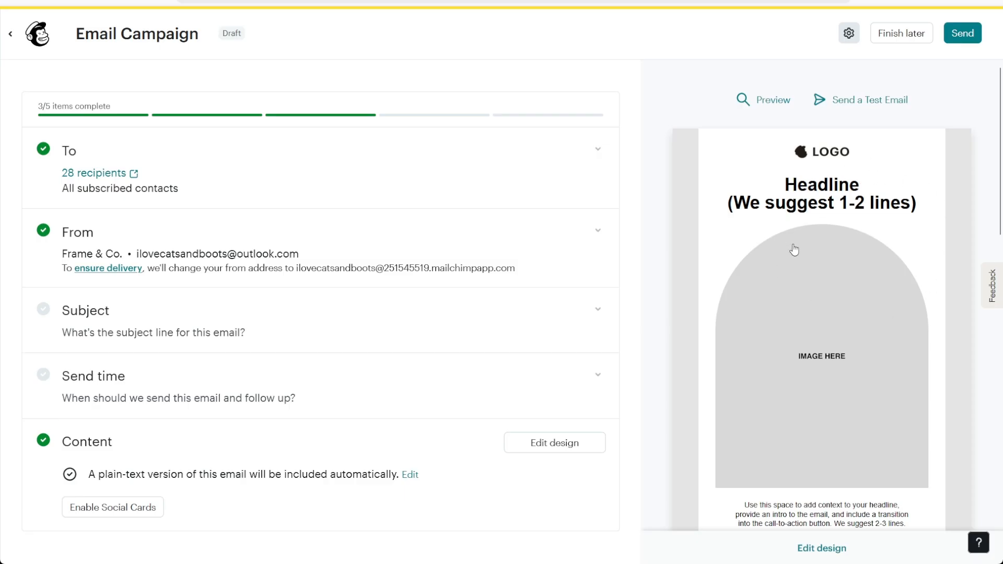
pyautogui.scroll(-3, 944, 249)
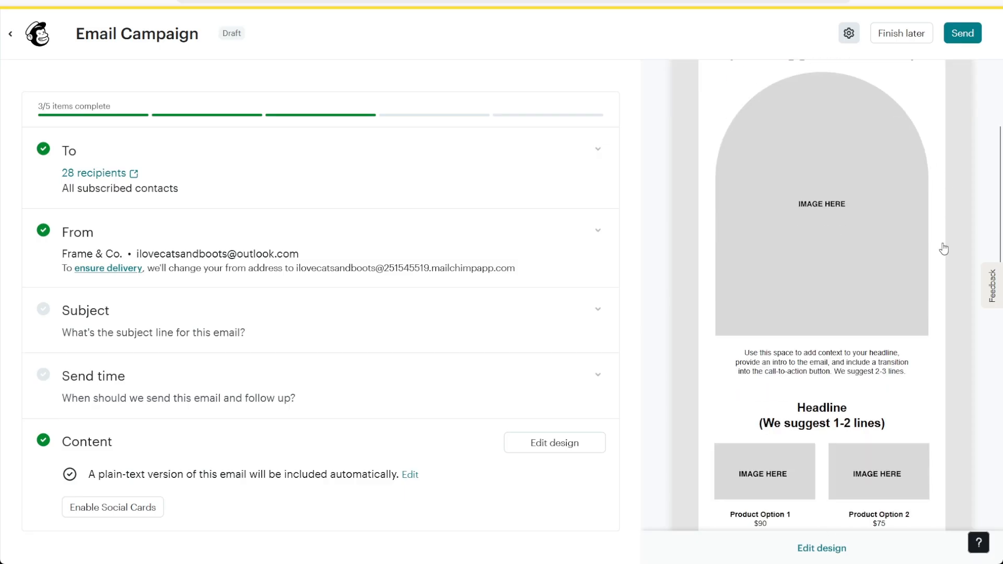
pyautogui.scroll(3, 943, 249)
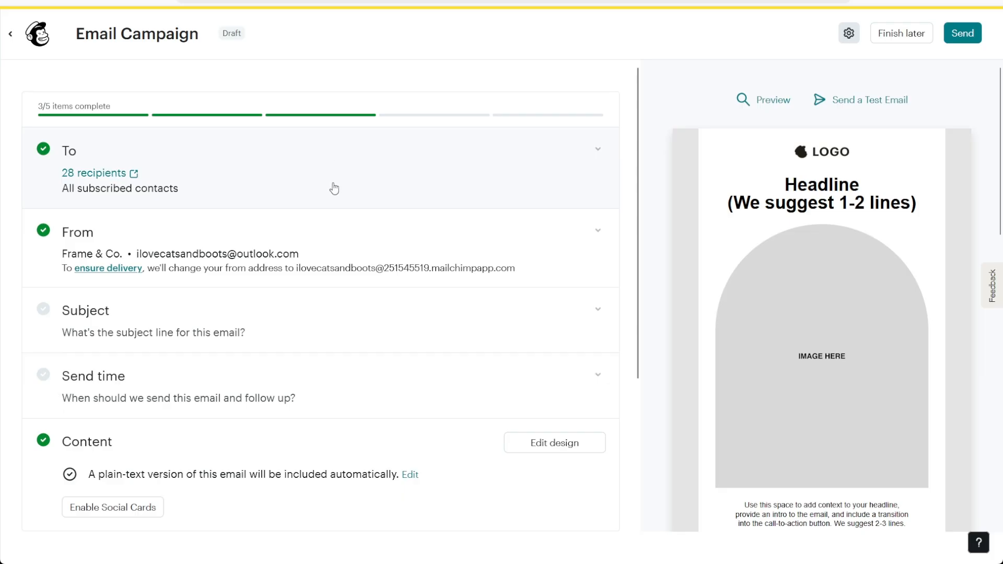
pyautogui.click(599, 159)
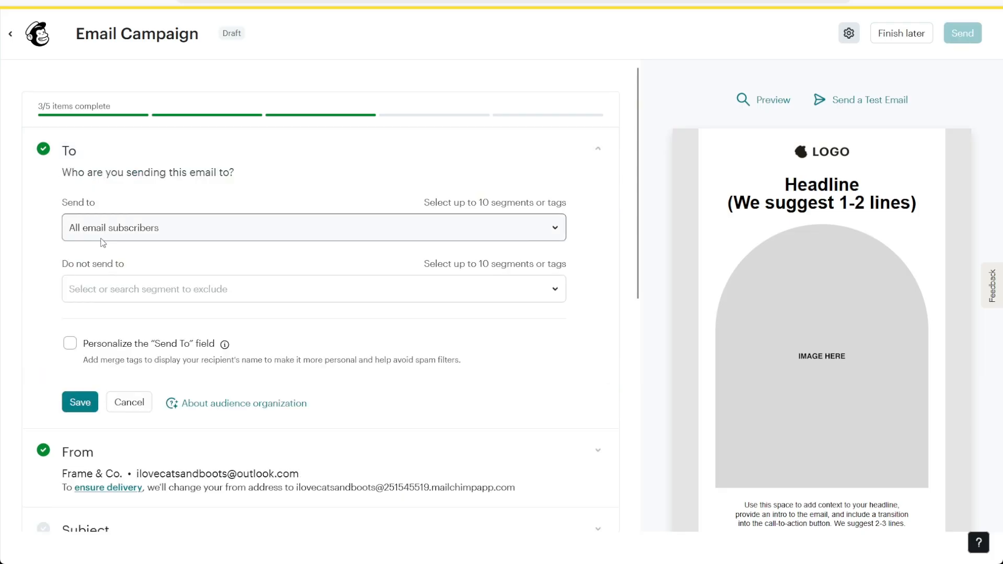
pyautogui.click(157, 235)
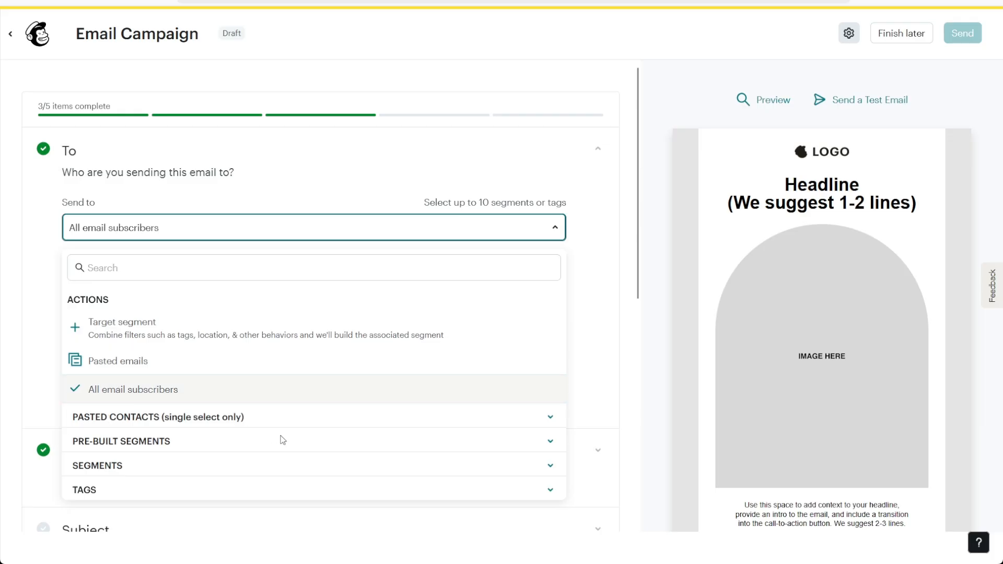
pyautogui.click(553, 418)
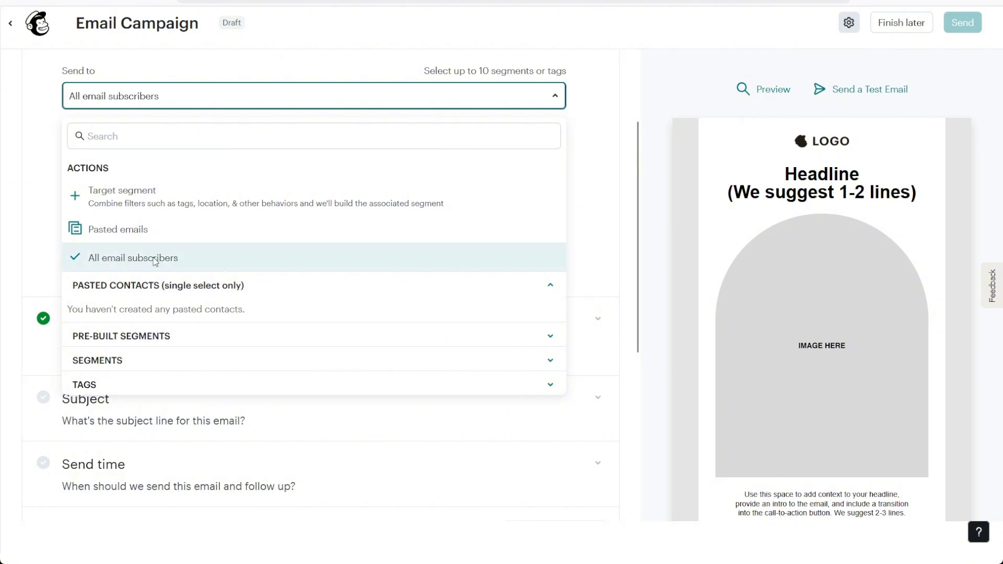
# Step: Set recipients to Pasted emails with two subscriber addresses and save the segment
pyautogui.click(126, 227)
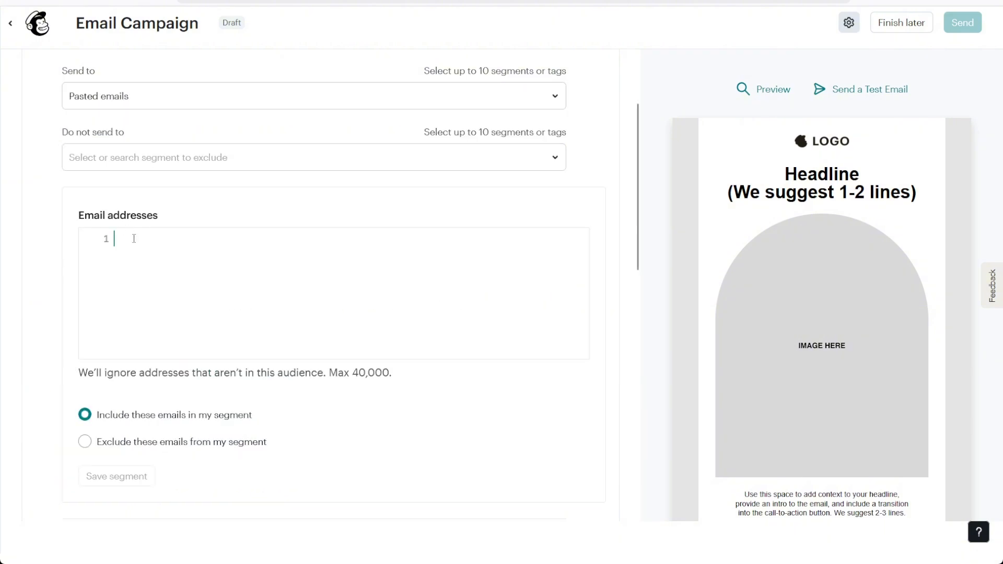
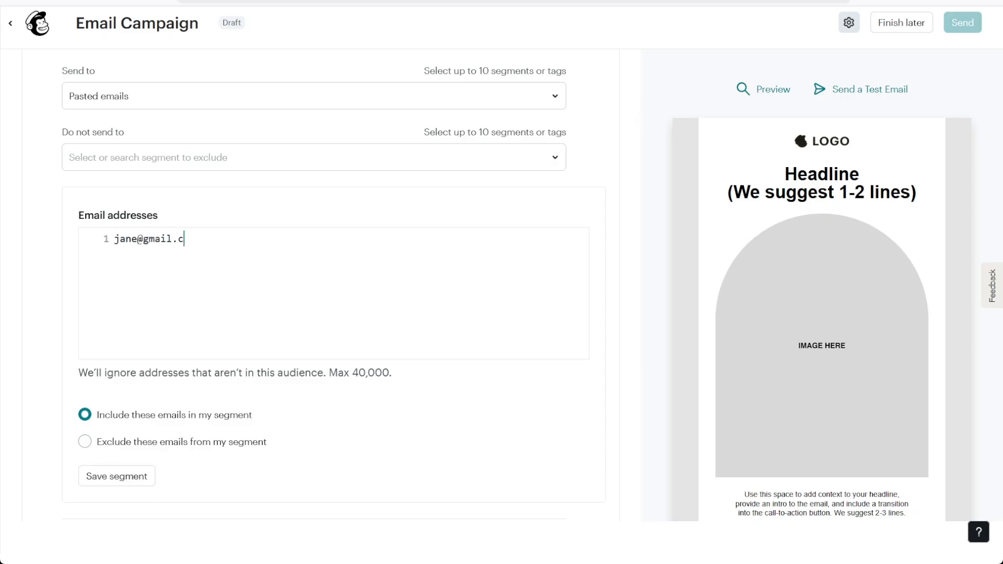
pyautogui.press('Return')
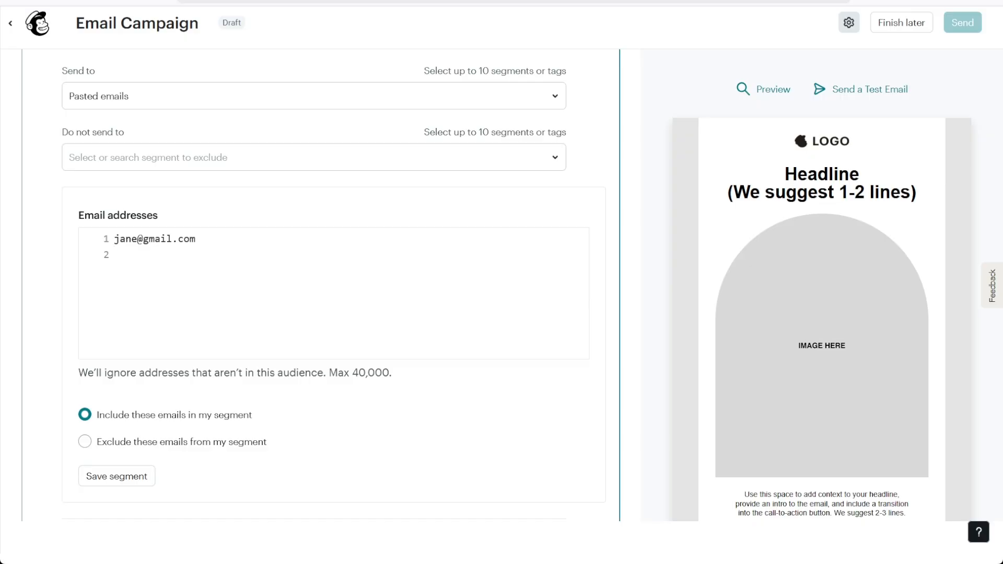
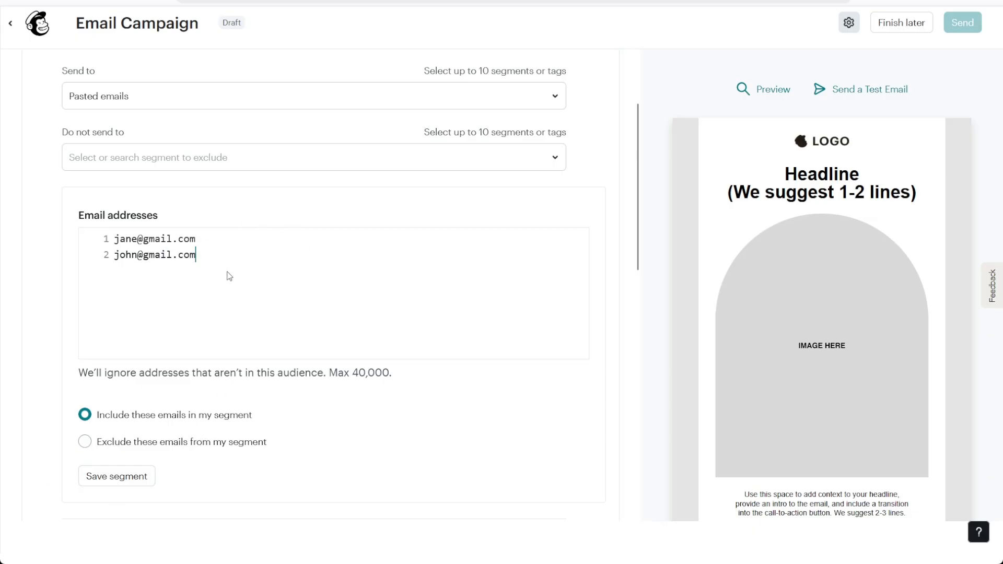
pyautogui.click(123, 477)
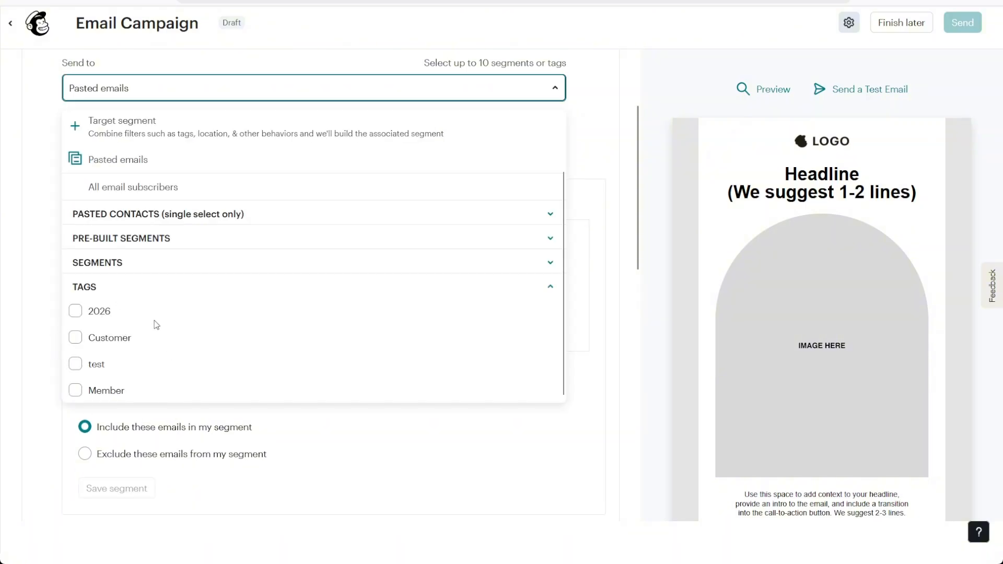
# Step: Select the 2026 tag as recipients and save, giving 27 recipients
pyautogui.click(75, 311)
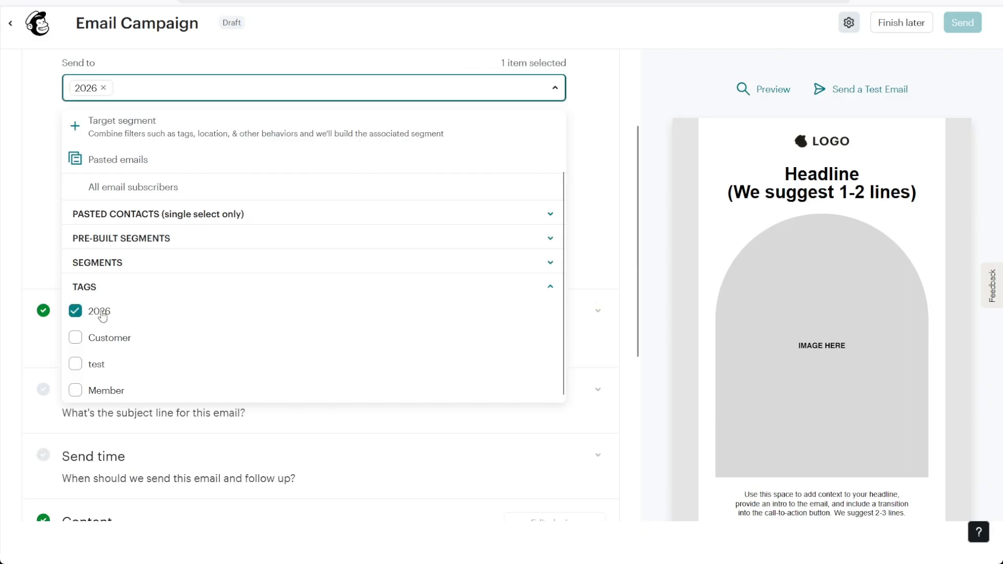
pyautogui.click(610, 147)
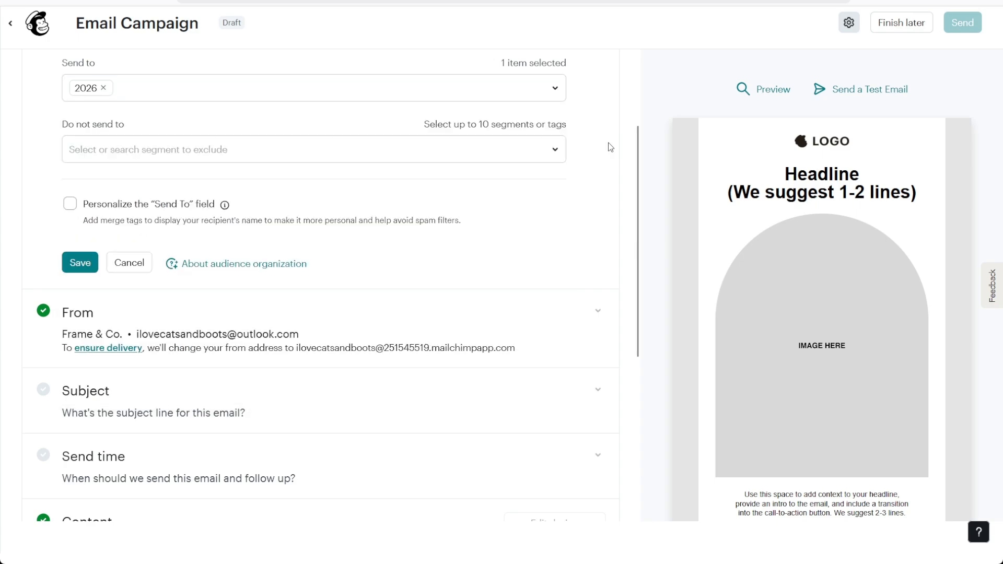
pyautogui.click(80, 262)
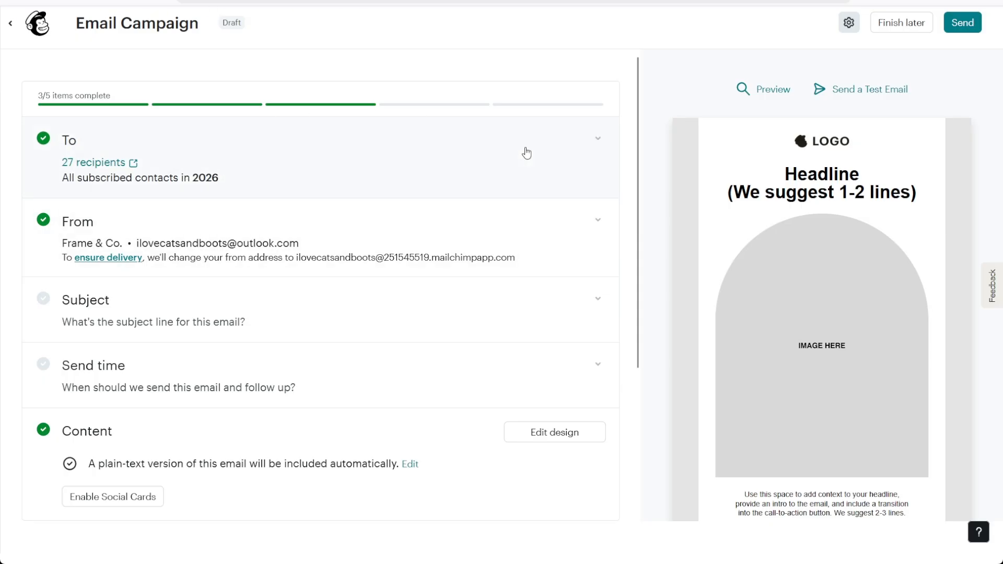
# Step: Save subject 'Campaign' with preview text 'Hi! Care to join our compaign?'
pyautogui.scroll(-3, 418, 181)
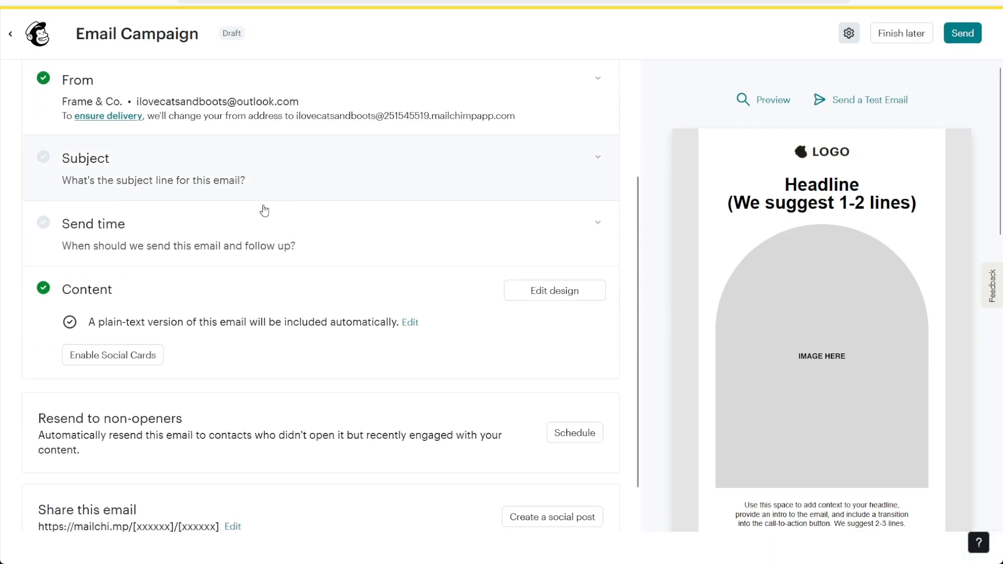
pyautogui.scroll(2, 234, 247)
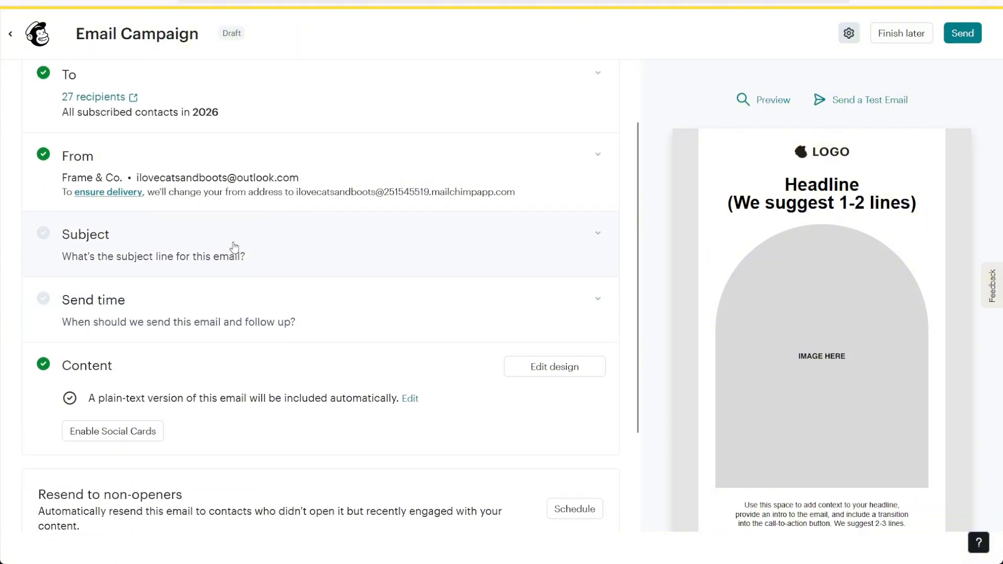
pyautogui.click(234, 246)
pyautogui.click(321, 308)
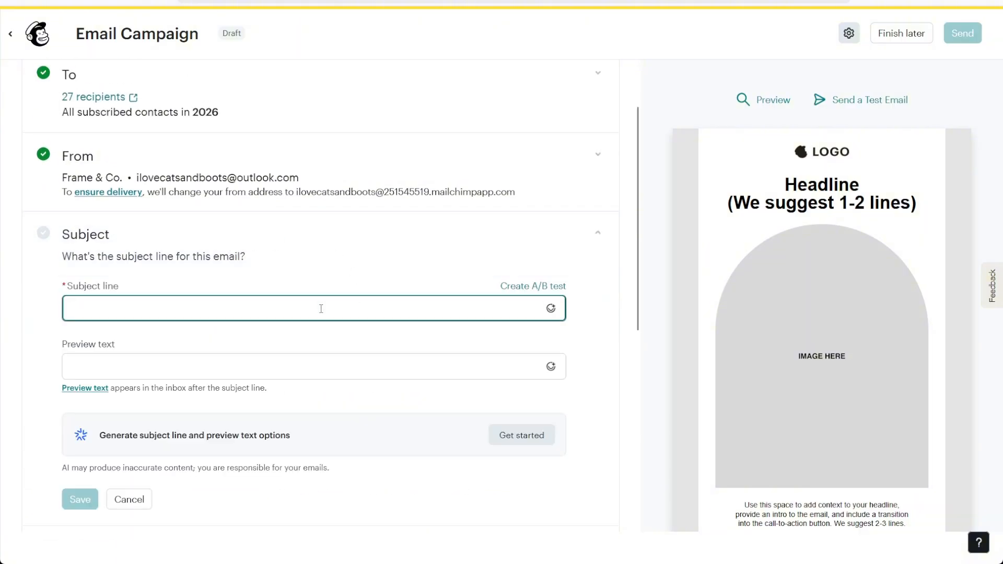
pyautogui.write('Campaign')
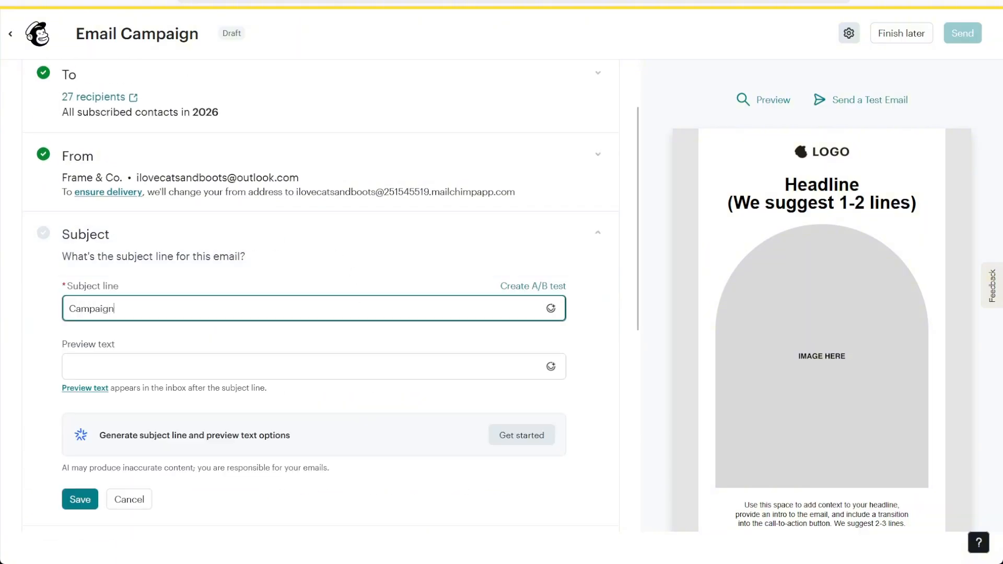
pyautogui.press('Tab')
pyautogui.click(275, 362)
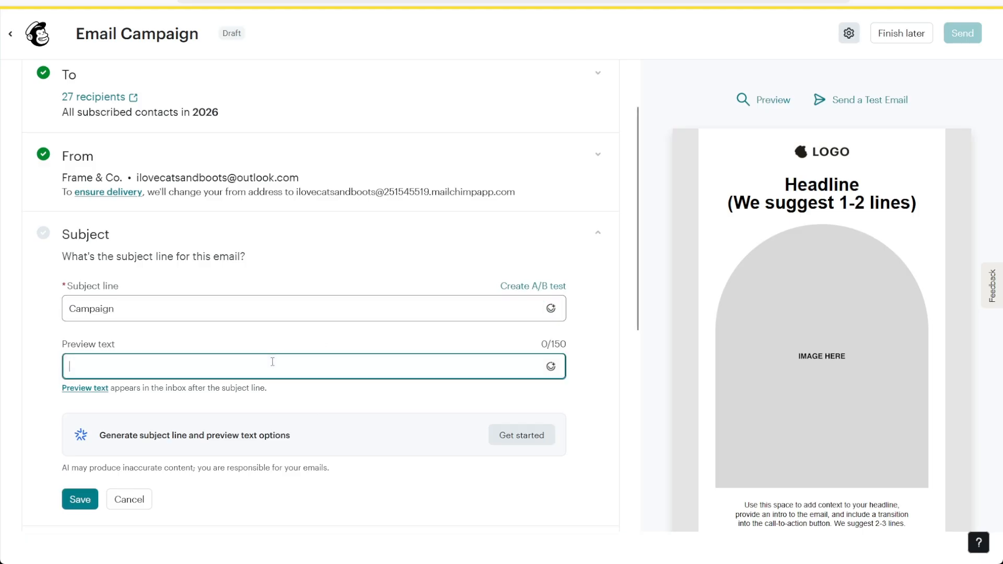
pyautogui.write('Hi! Care to jion u')
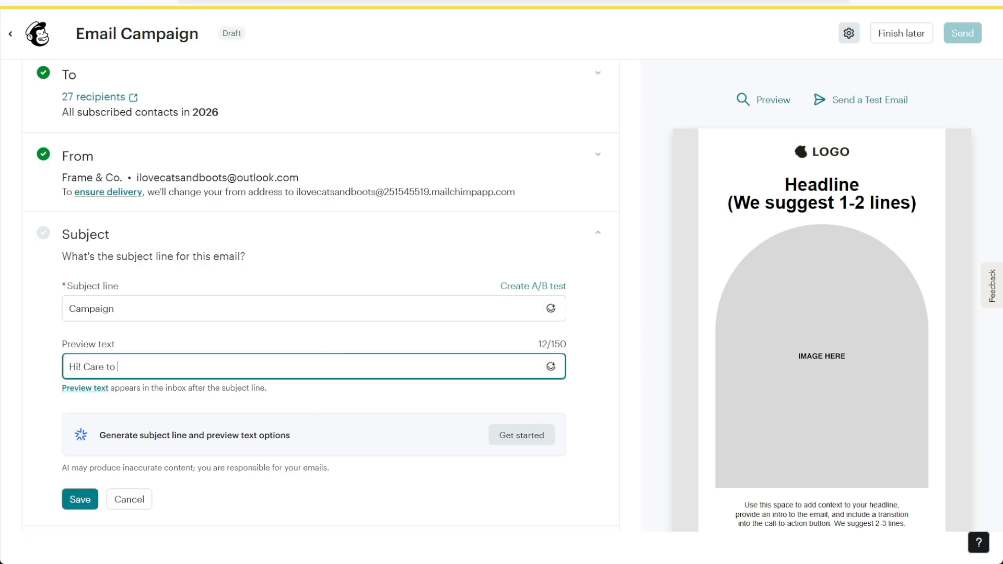
pyautogui.press('BackSpace')
pyautogui.press('BackSpace')
pyautogui.press('BackSpace')
pyautogui.press('BackSpace')
pyautogui.press('BackSpace')
pyautogui.write('oin our compaign?')
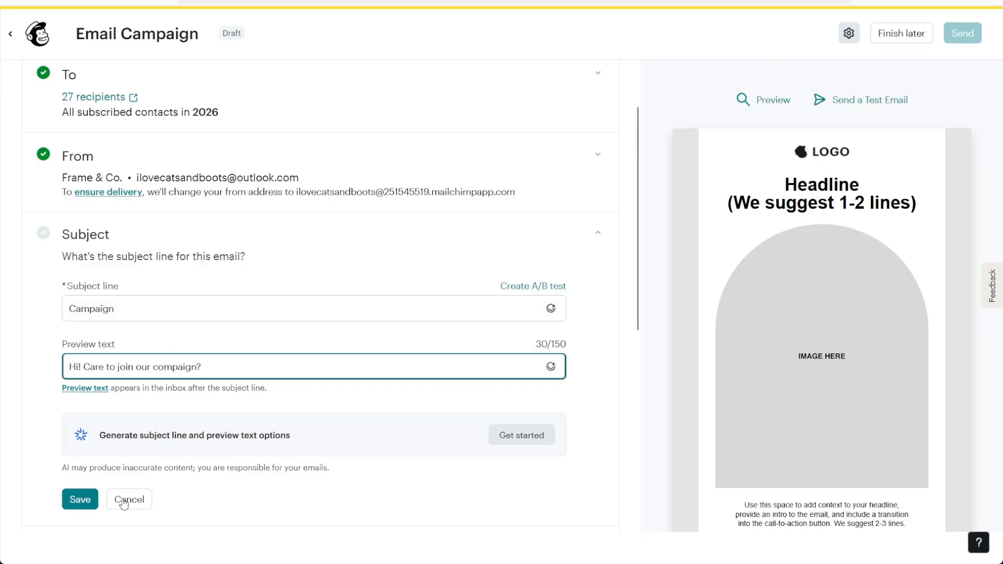
pyautogui.click(87, 505)
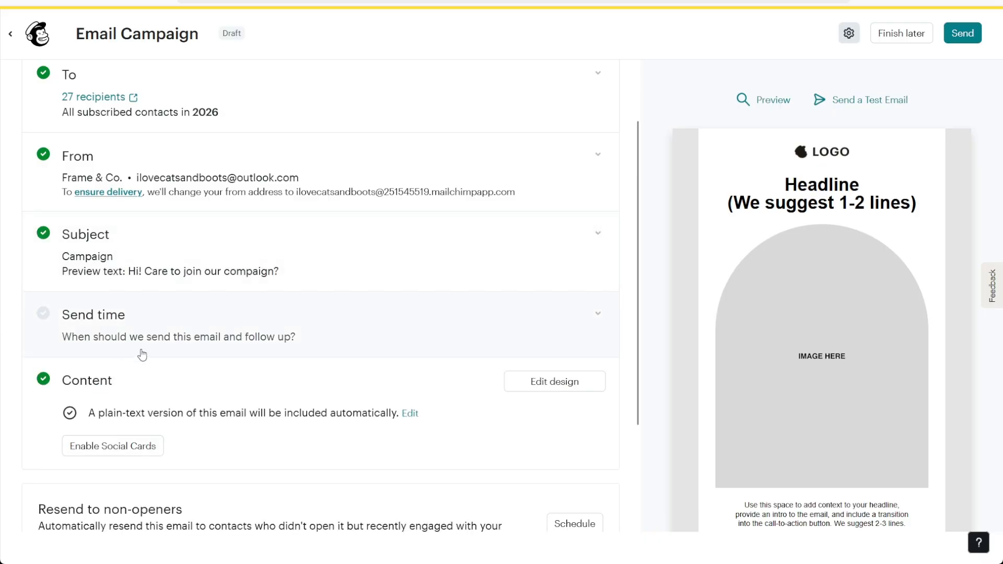
# Step: Set the scheduled delivery date to May 1, 2026
pyautogui.click(553, 337)
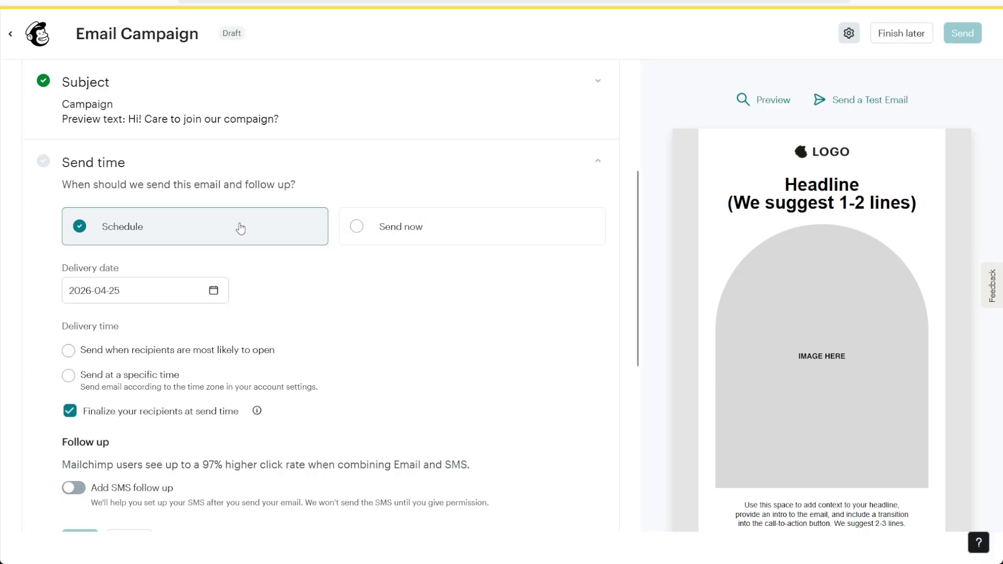
pyautogui.click(163, 298)
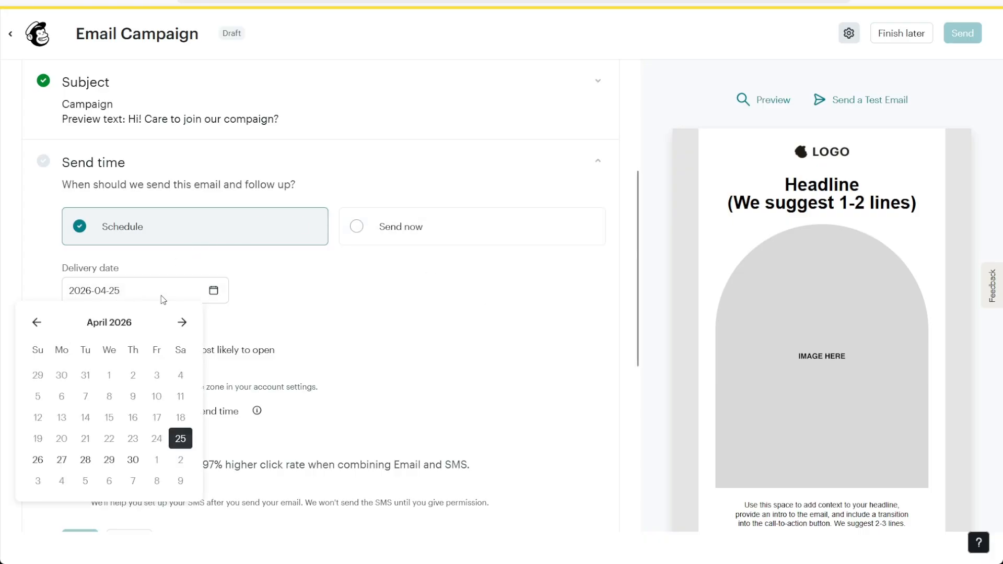
pyautogui.click(182, 322)
pyautogui.click(157, 375)
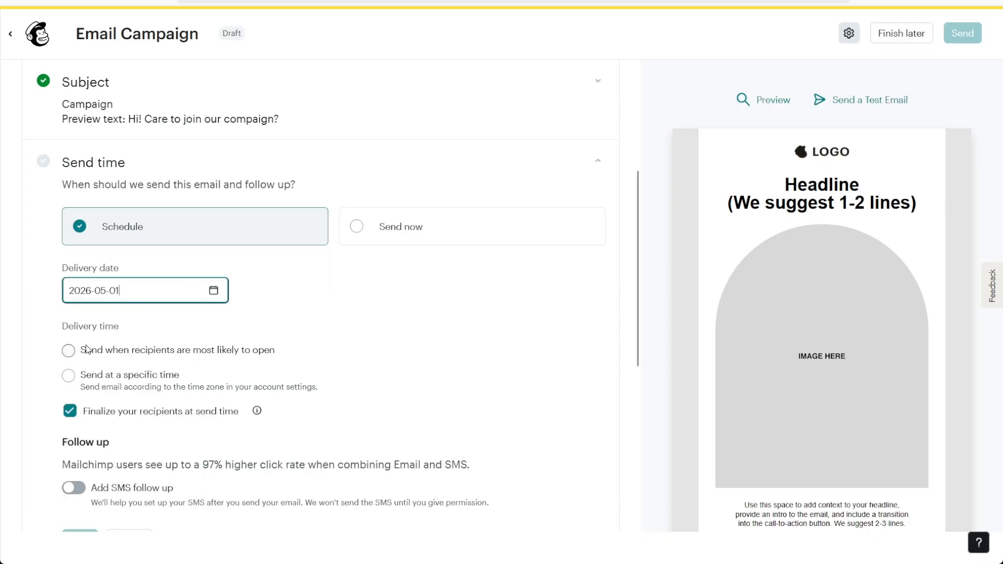
# Step: Set the delivery time to when recipients are most likely to open (17:00)
pyautogui.click(130, 378)
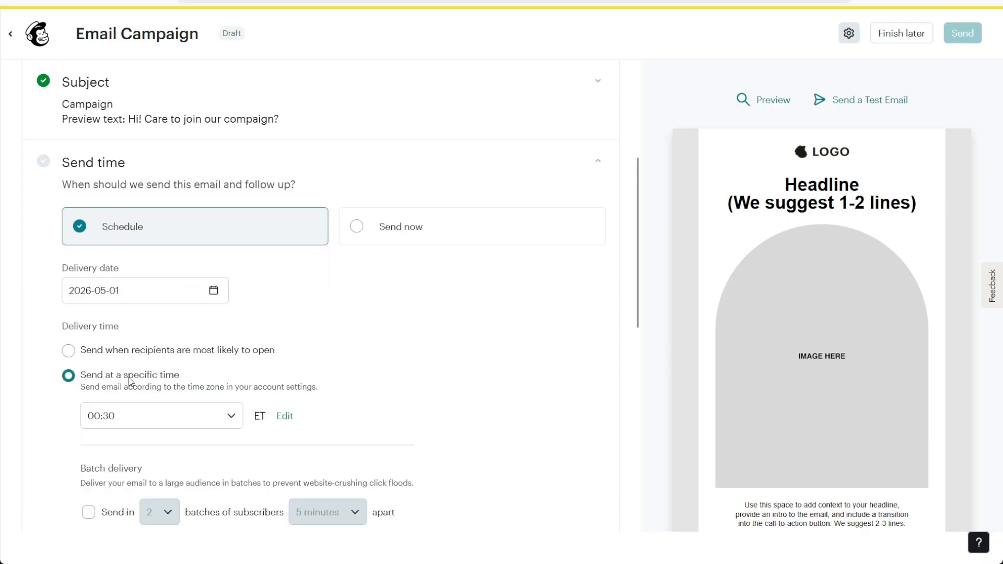
pyautogui.click(154, 416)
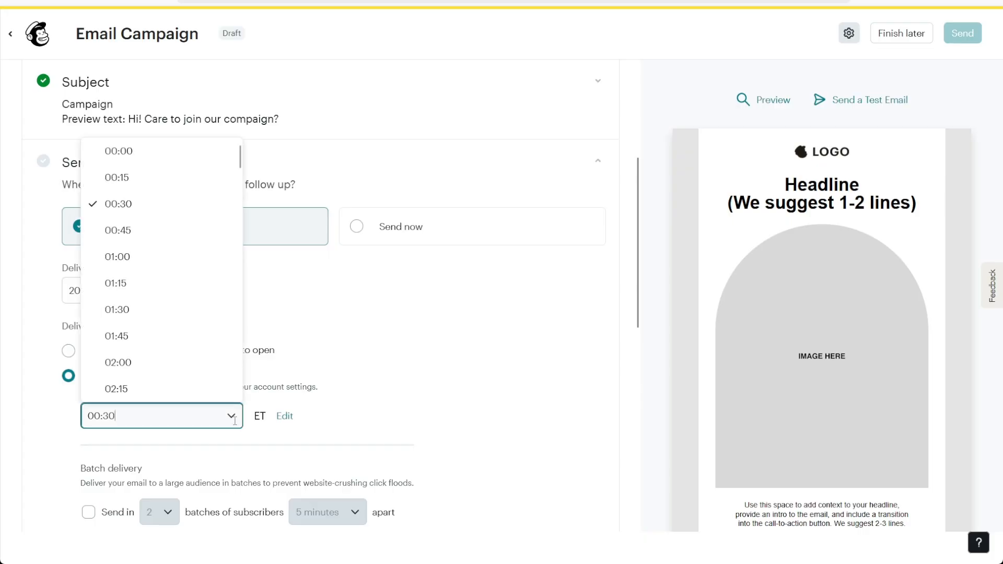
pyautogui.click(201, 162)
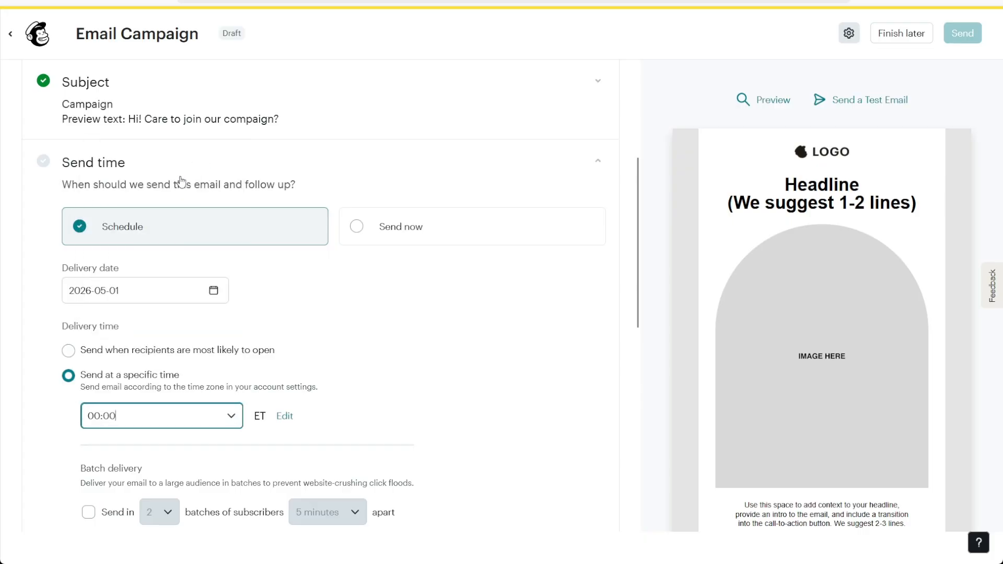
pyautogui.click(115, 355)
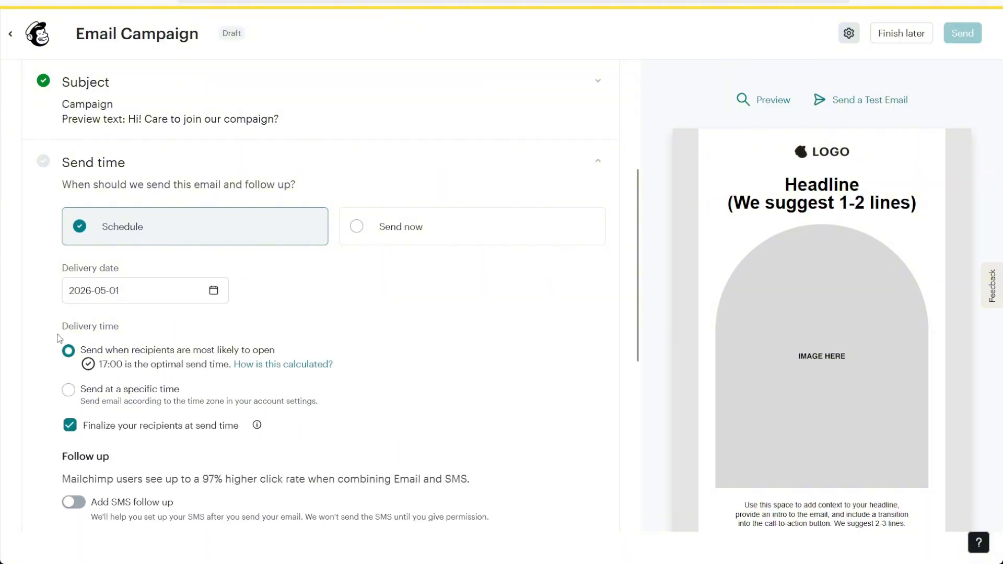
pyautogui.scroll(-3, 254, 313)
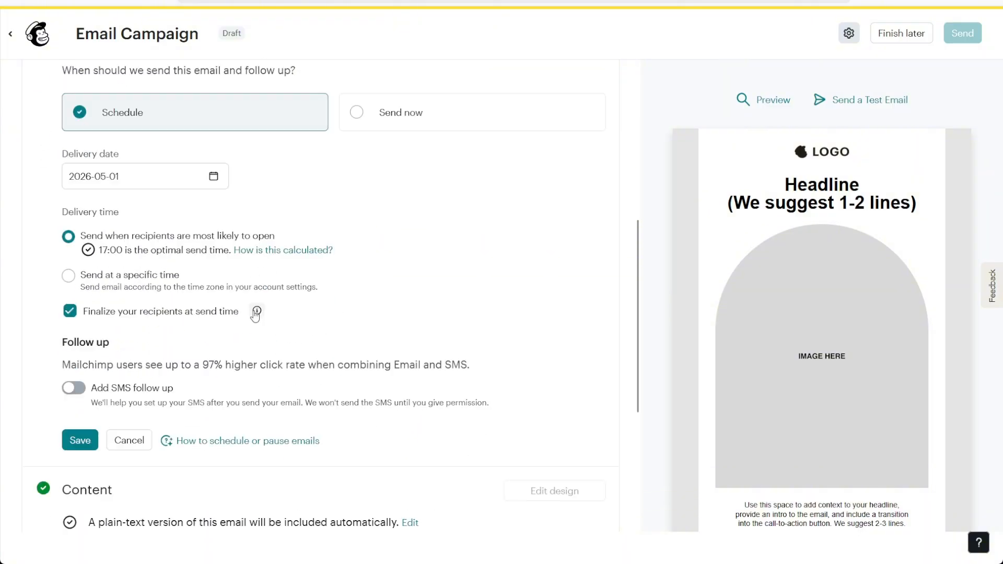
pyautogui.scroll(2, 294, 267)
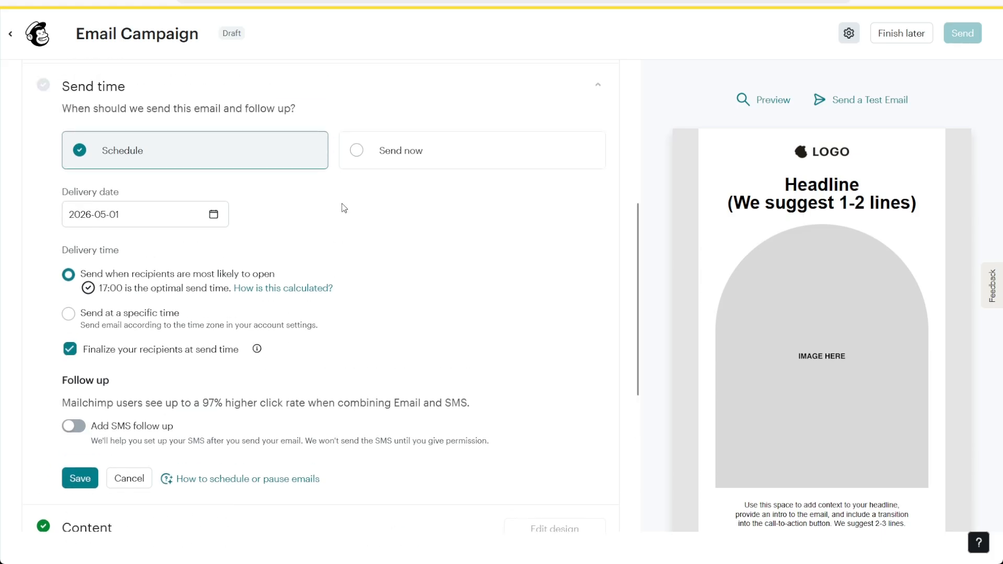
# Step: Change the send time to Send now and save it, bringing the checklist to 5/5
pyautogui.click(390, 160)
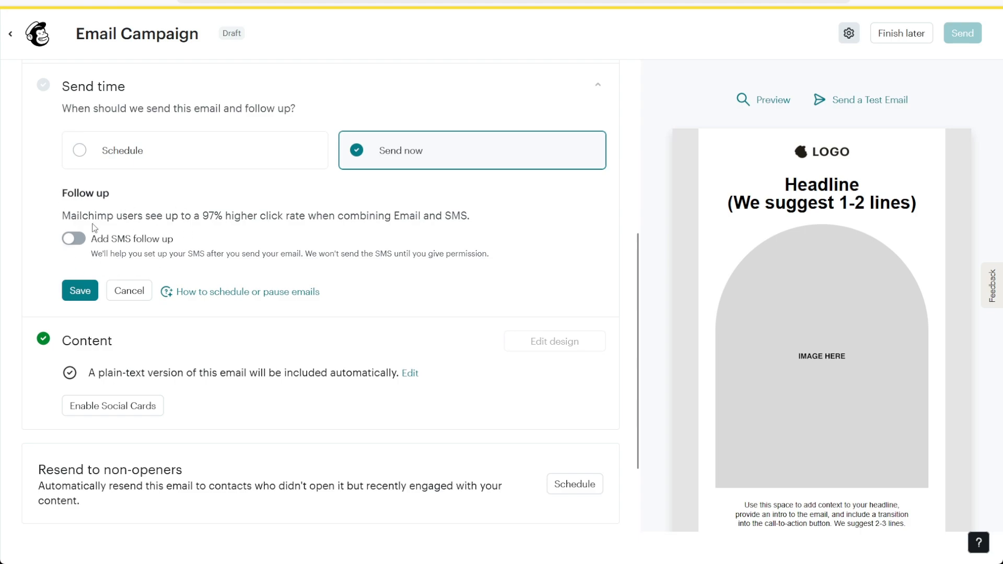
pyautogui.click(81, 292)
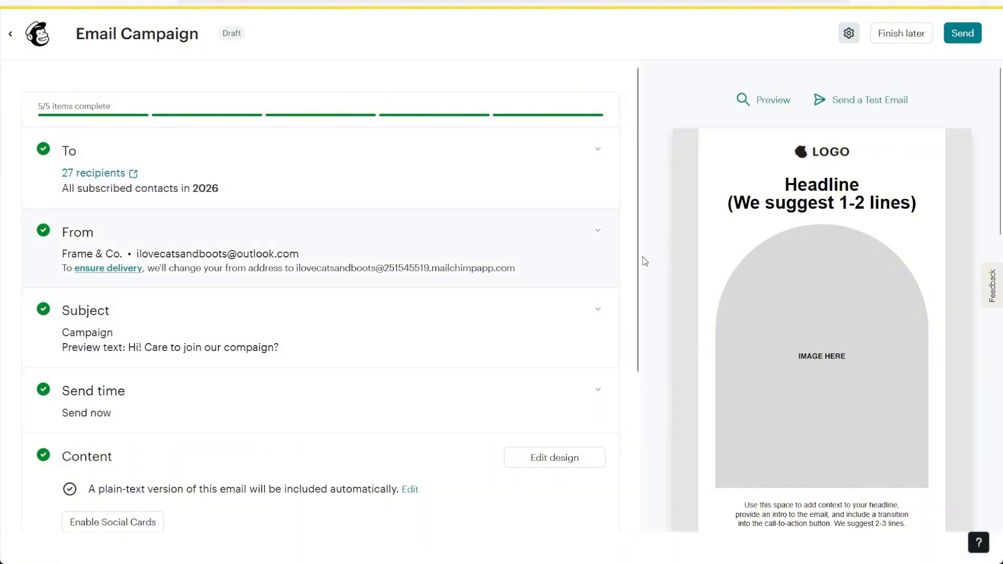
pyautogui.moveTo(727, 306)
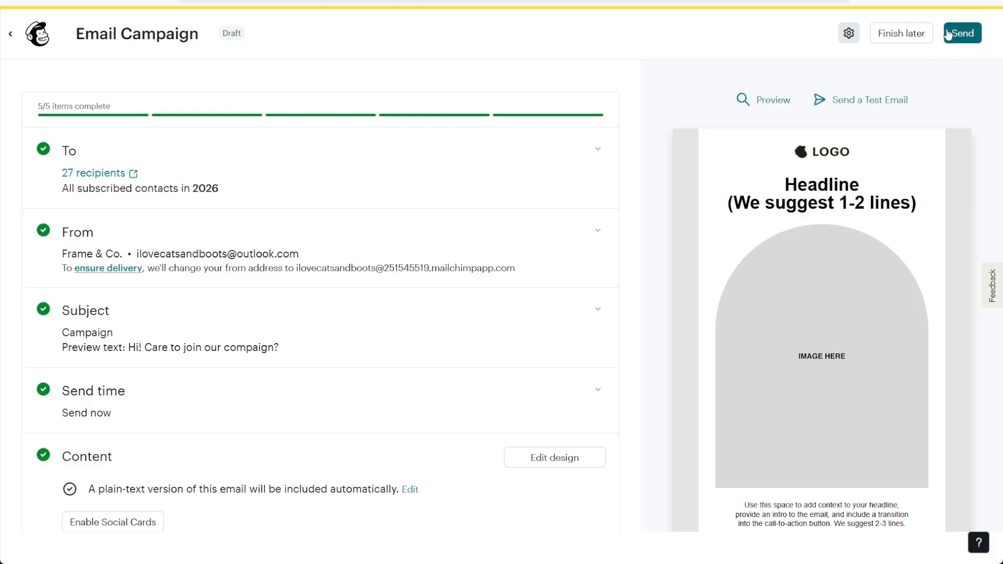
# Step: Send the 'Campaign' email now to the 27 subscribers, reaching the 'Your email is sending' confirmation
pyautogui.click(968, 41)
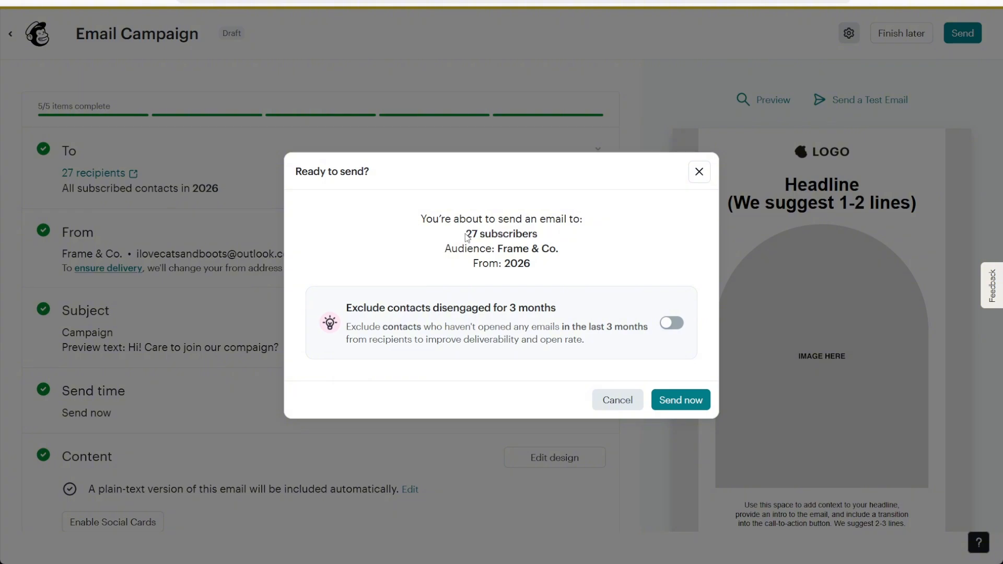
pyautogui.moveTo(467, 234); pyautogui.dragTo(557, 237)
pyautogui.click(557, 237)
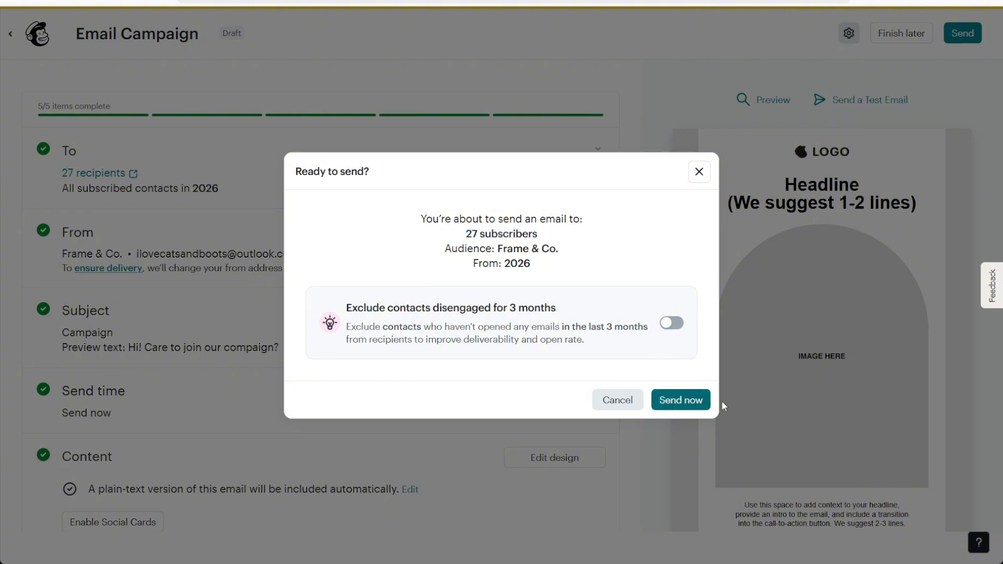
pyautogui.click(681, 400)
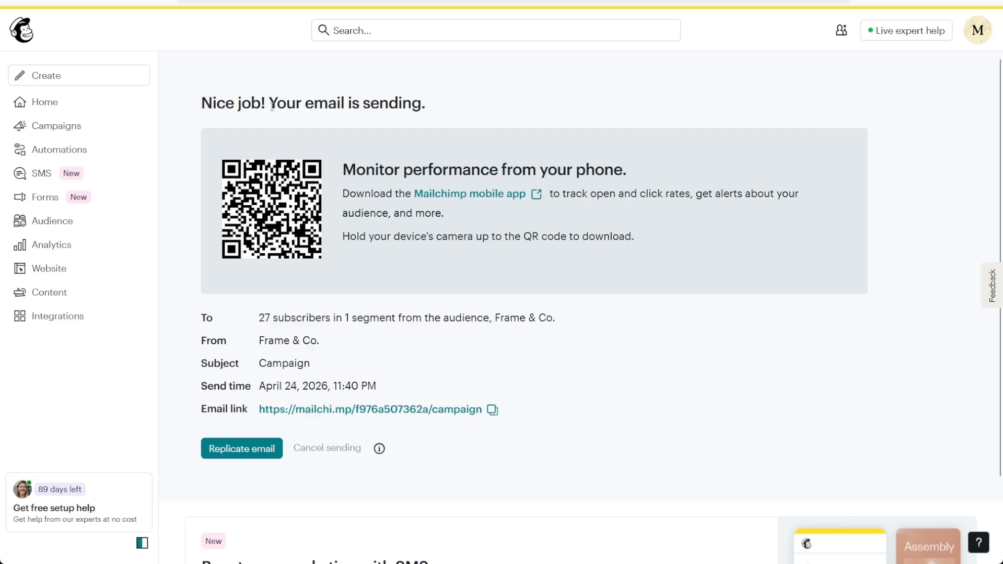
pyautogui.moveTo(269, 107); pyautogui.dragTo(450, 110)
pyautogui.click(451, 110)
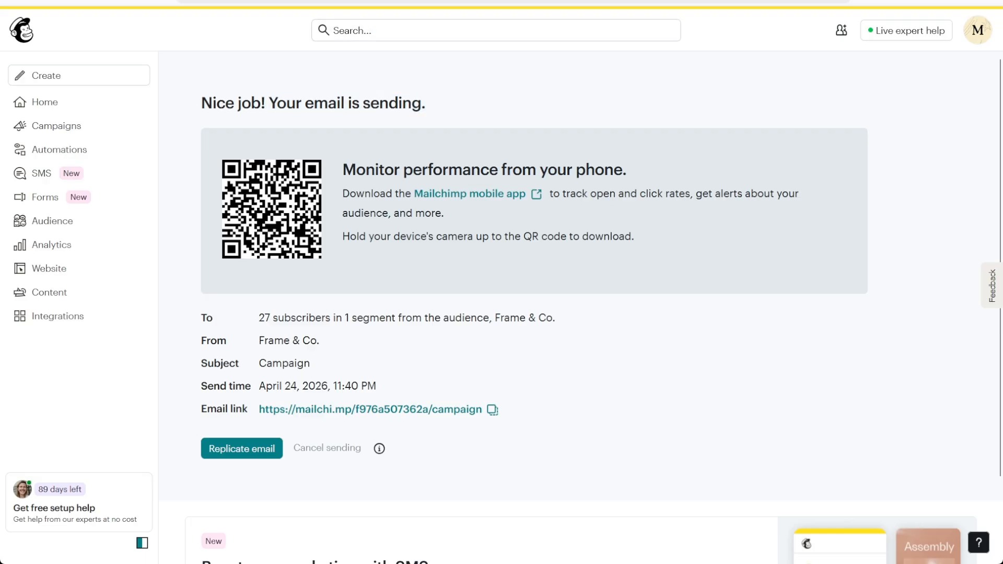